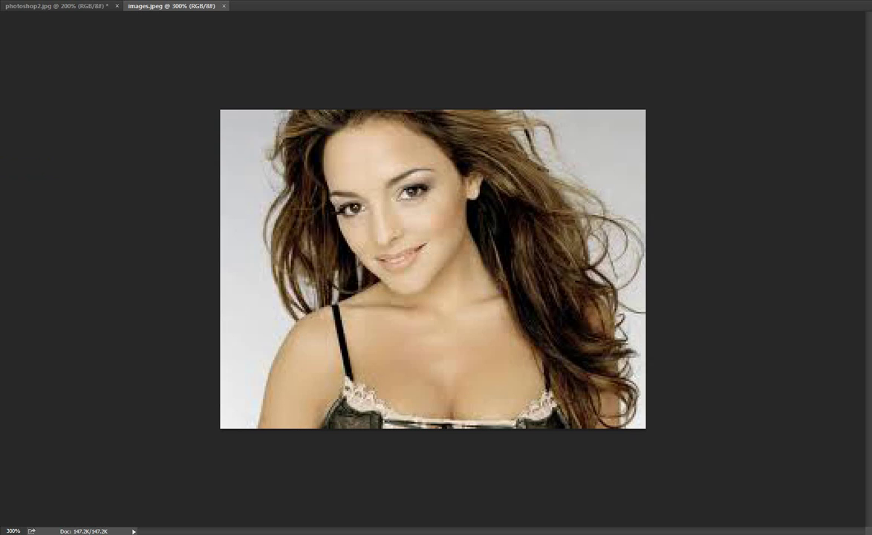
- Smear both eyes and eyebrows into the surrounding skin with the Mixer Brush
mouse_move(341, 178)
left_mouse_down()
mouse_move(348, 214)
mouse_move(364, 219)
left_mouse_up()
mouse_move(369, 165)
left_mouse_down()
mouse_move(380, 199)
mouse_move(409, 207)
left_mouse_up()
left_click_drag(422, 174, 415, 210)
mouse_move(368, 176)
left_mouse_down()
mouse_move(394, 192)
mouse_move(364, 212)
mouse_move(313, 203)
left_mouse_up()
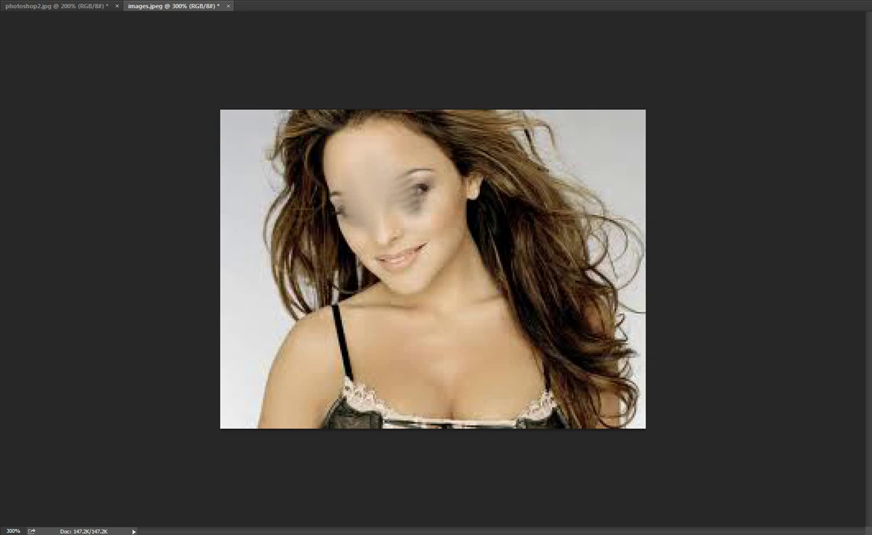
- Undo the brush strokes over the eyes and eyebrows to restore the face
key("ctrl+alt+z")
key("ctrl+alt+z")
key("ctrl+alt+z")
key("ctrl+alt+z")
key("ctrl+alt+z")
key("ctrl+alt+z")
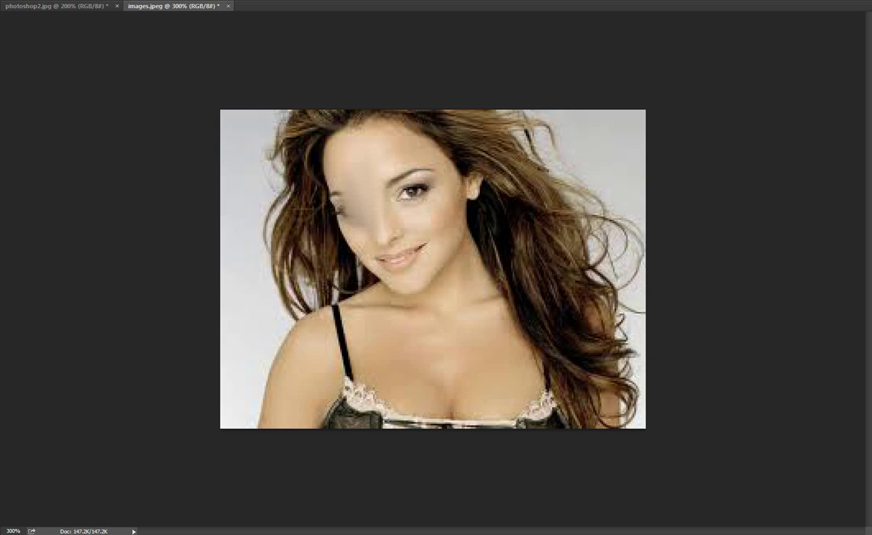
left_click_drag(318, 193, 355, 212)
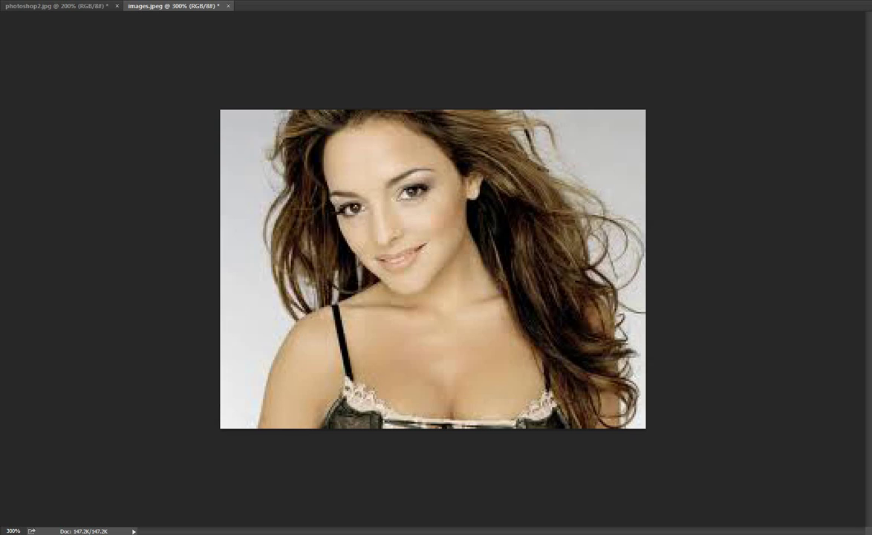
- Paint over the eyes, nose and mouth with the Mixer Brush until the face is smooth, featureless skin
mouse_move(351, 195)
left_mouse_down()
mouse_move(368, 221)
mouse_move(358, 211)
mouse_move(354, 226)
mouse_move(361, 222)
left_mouse_up()
mouse_move(398, 180)
left_mouse_down()
mouse_move(416, 221)
mouse_move(432, 227)
left_mouse_up()
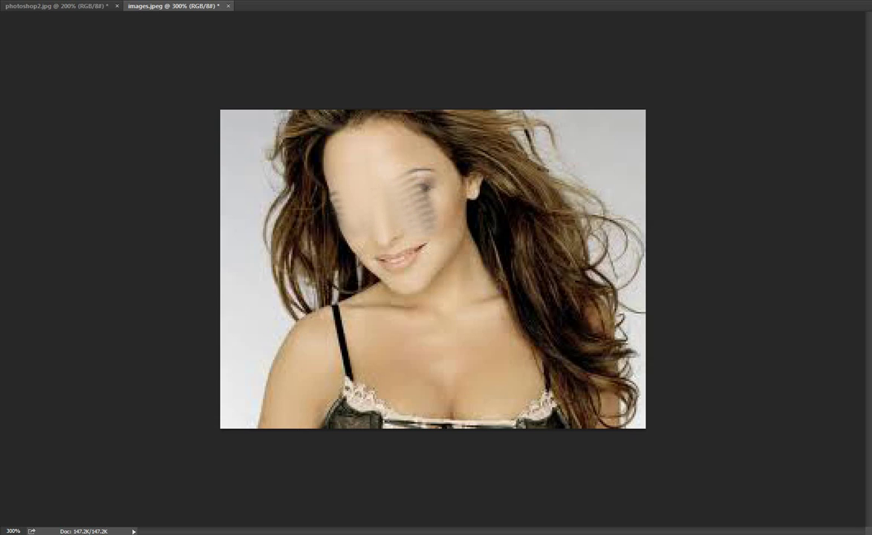
mouse_move(420, 194)
left_mouse_down()
mouse_move(391, 208)
mouse_move(427, 229)
mouse_move(395, 244)
mouse_move(416, 256)
mouse_move(387, 267)
left_mouse_up()
left_click_drag(343, 223, 359, 254)
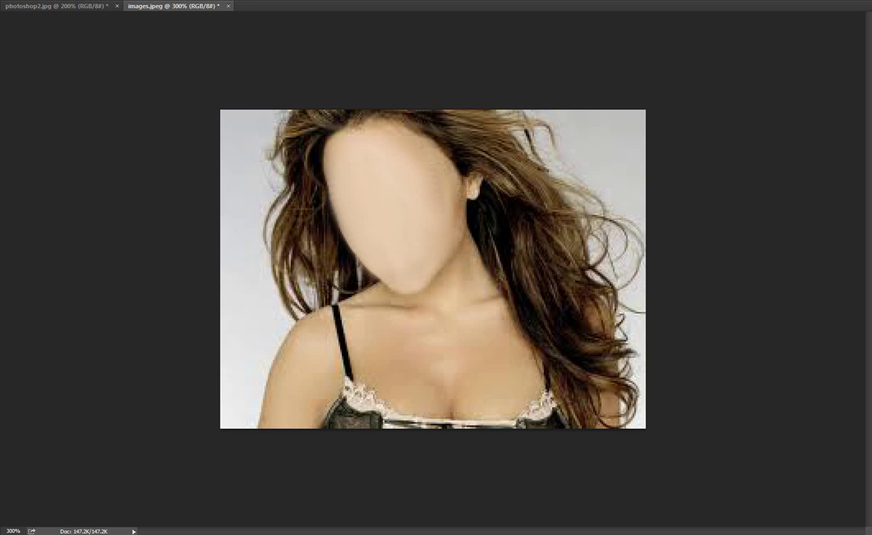
- View the photoshop2.jpg document and return to images.jpeg
left_click(56, 6)
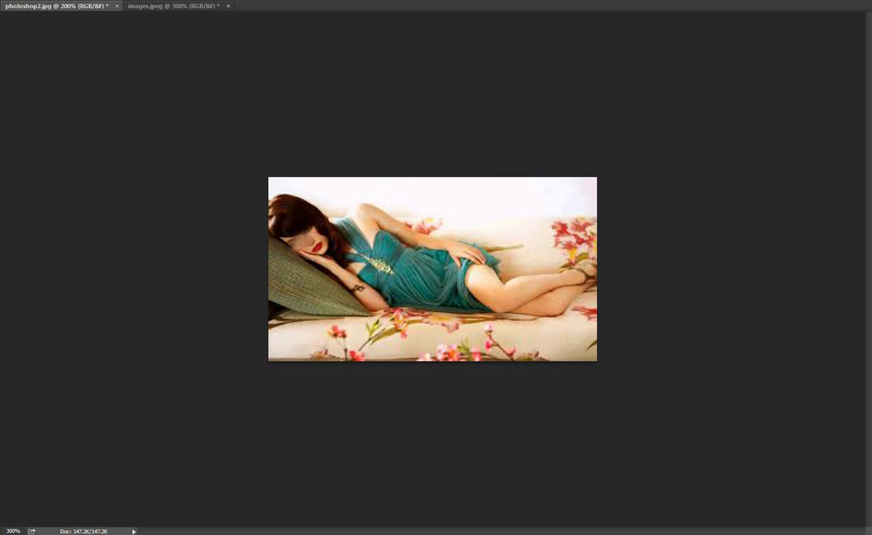
key("alt+f")
key("Escape")
left_click(173, 6)
- Browse the image files on the Desktop for one to open, and leave without opening any
key("alt+f")
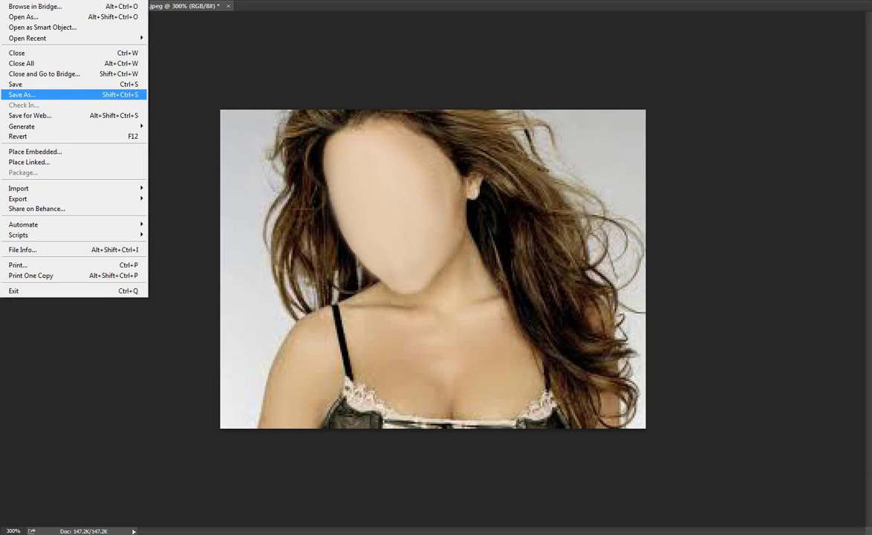
left_click(37, 1)
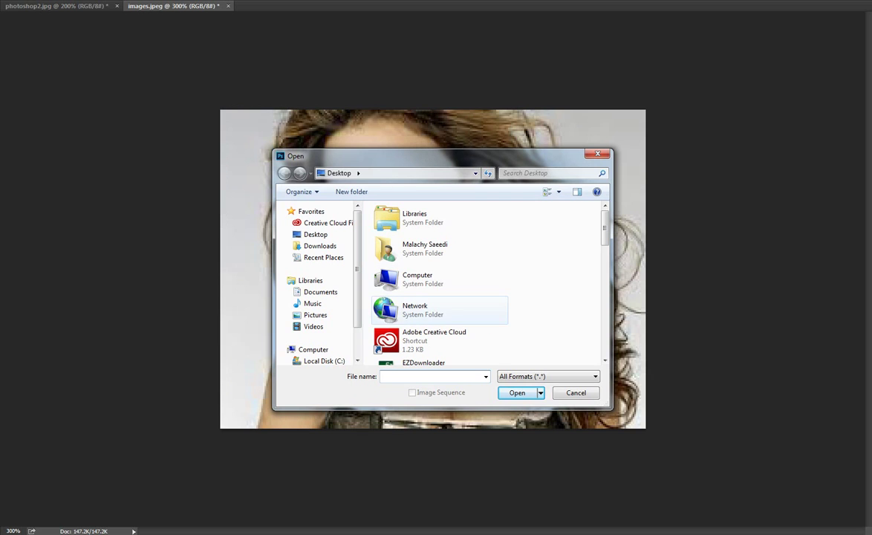
scroll(490, 238, "down", 10)
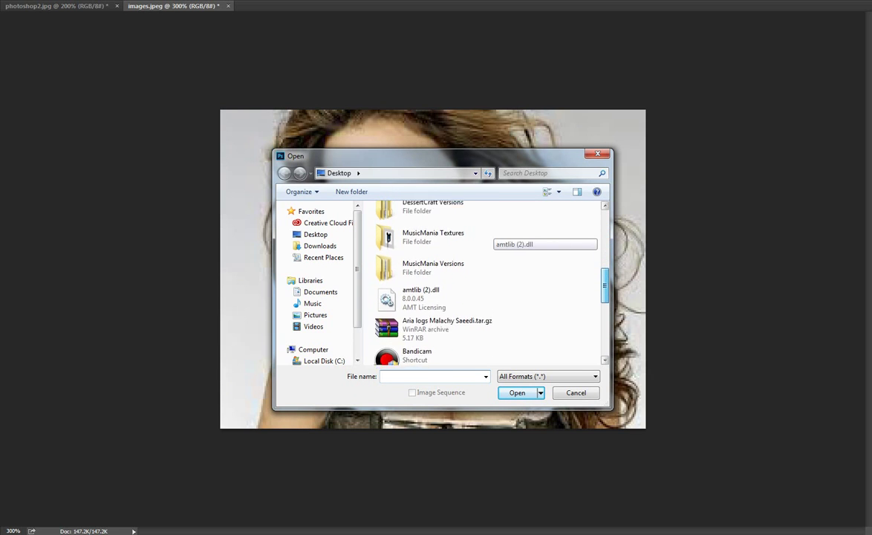
scroll(490, 238, "down", 2)
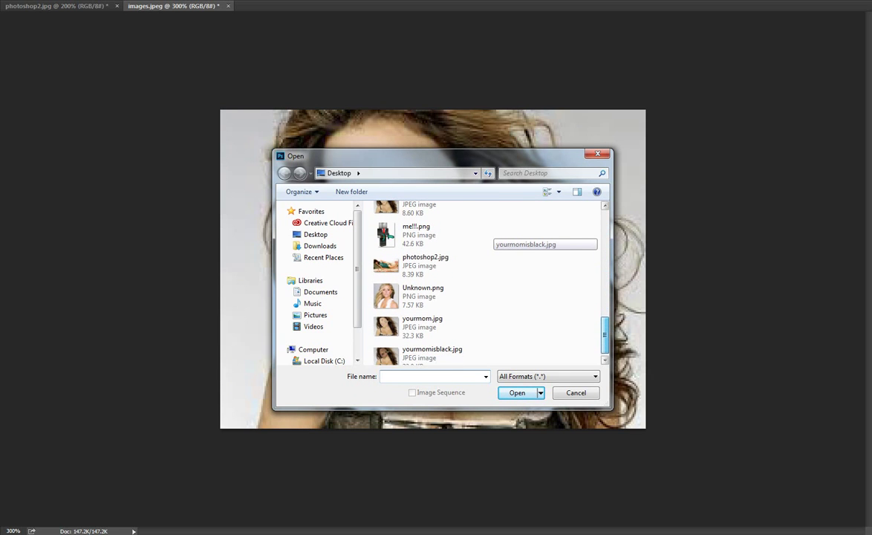
scroll(490, 283, "down", 1)
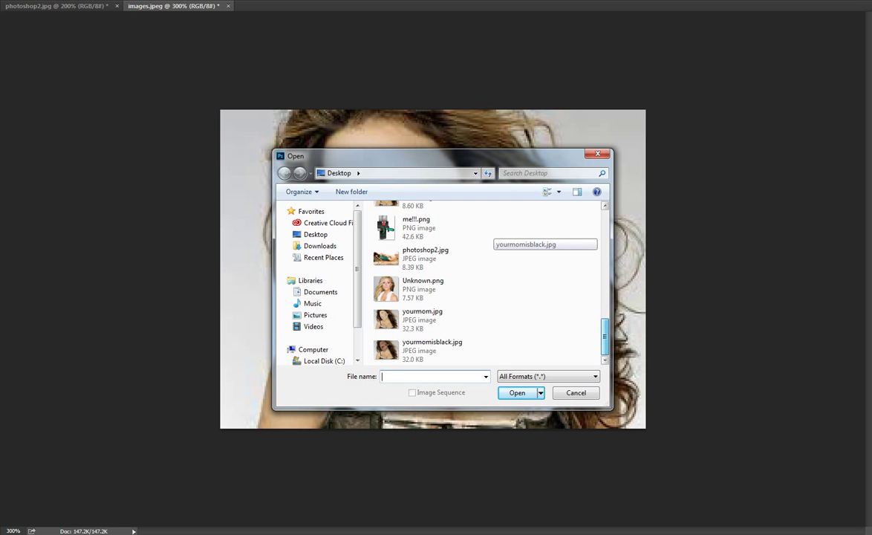
scroll(490, 237, "up", 3)
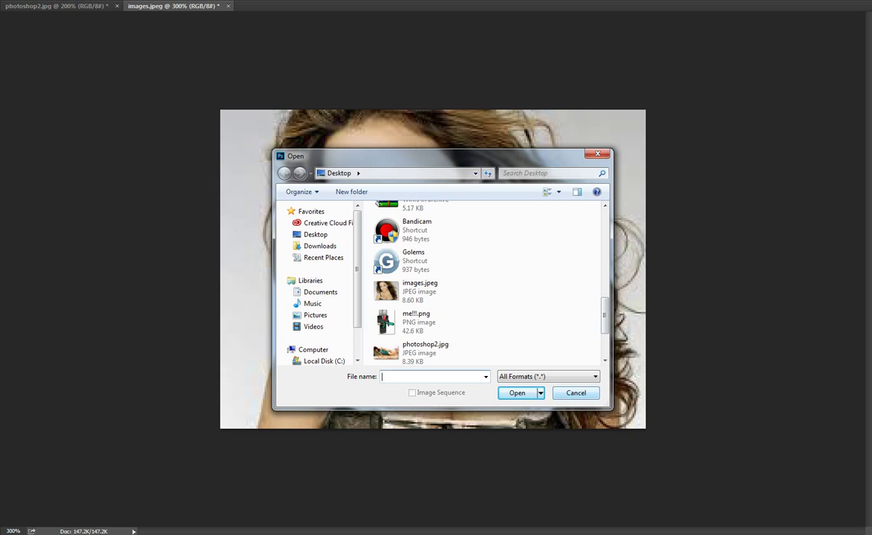
left_click(576, 392)
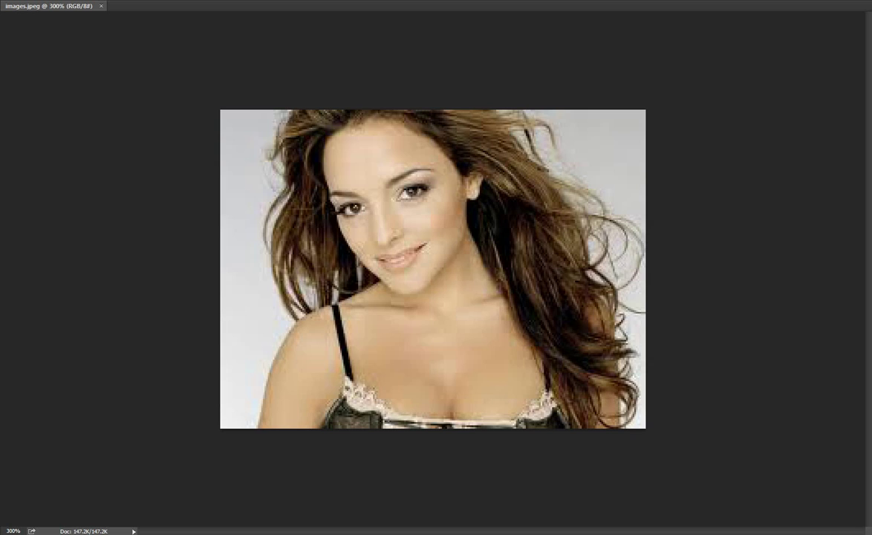
- Trace a closed freehand path around the eyes, nose and mouth and try to duplicate it with Layer Via Copy
mouse_move(333, 183)
left_mouse_down()
mouse_move(349, 240)
mouse_move(371, 259)
mouse_move(428, 263)
mouse_move(443, 165)
mouse_move(408, 161)
mouse_move(334, 182)
left_mouse_up()
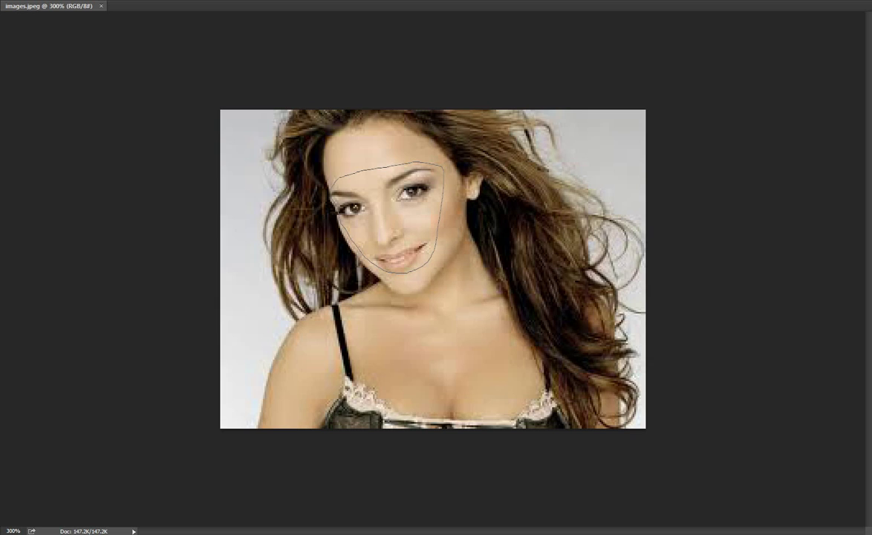
key("alt+l")
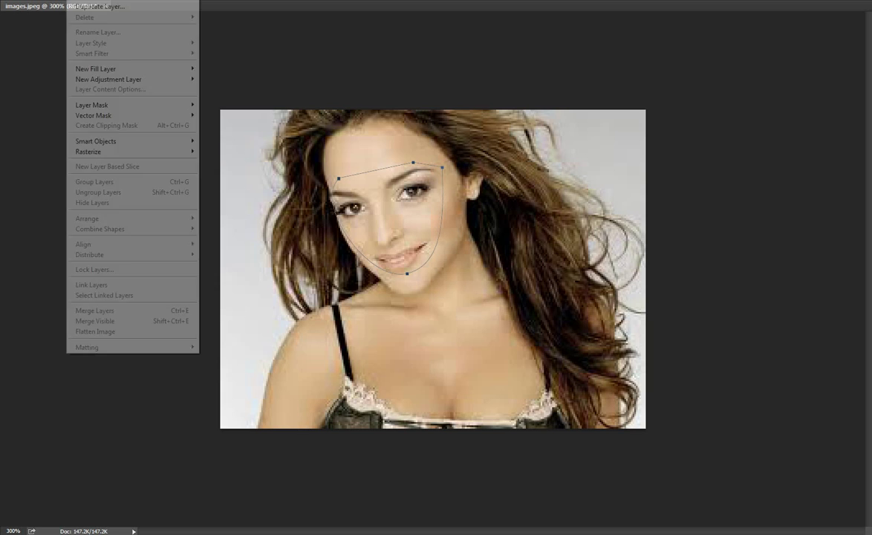
key("Right")
key("Right")
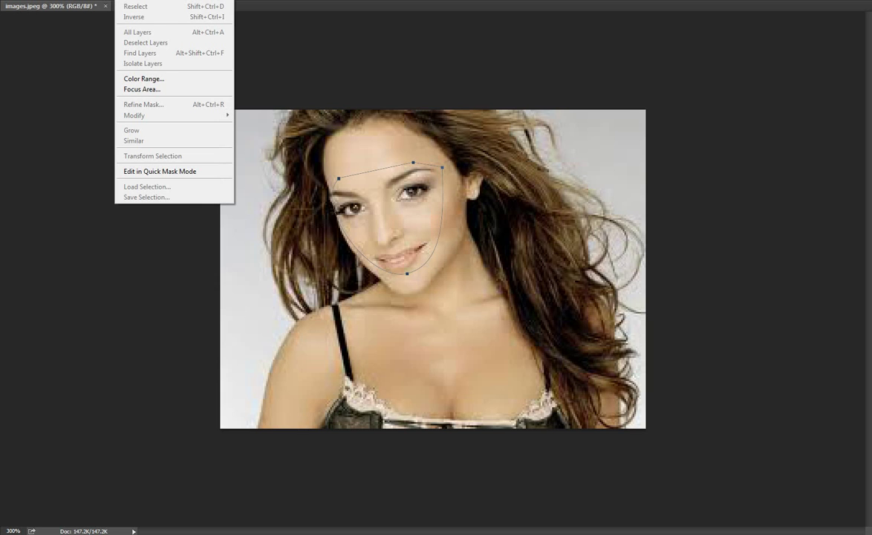
key("Left")
key("Left")
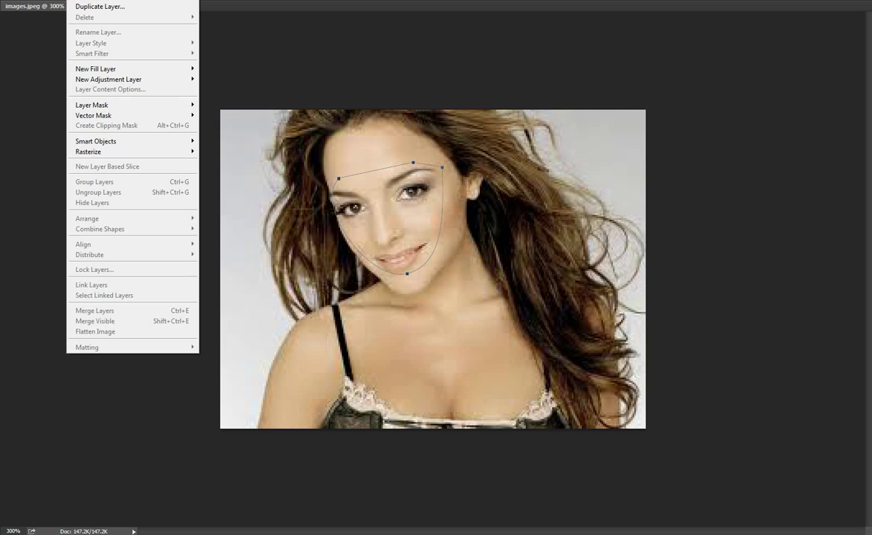
key("Escape")
key("alt+s")
key("Left")
key("Left")
key("Right")
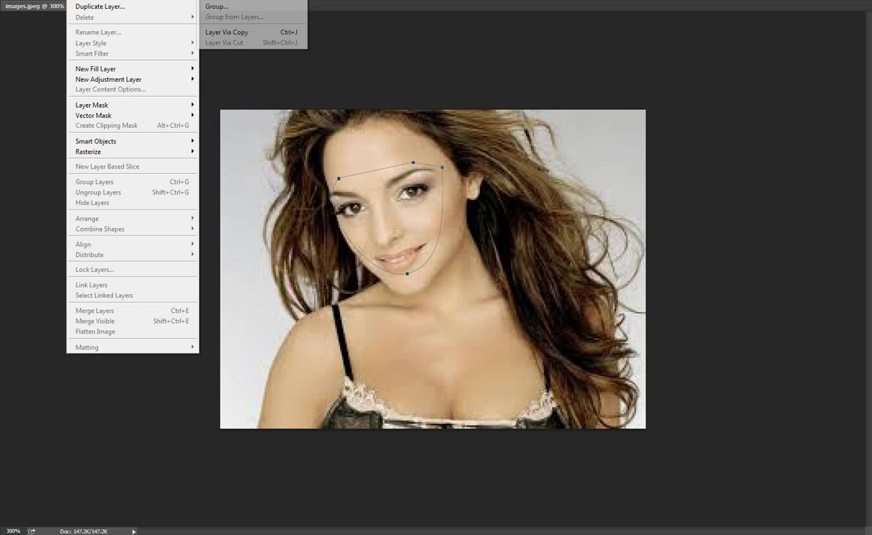
key("Down")
key("Down")
key("Down")
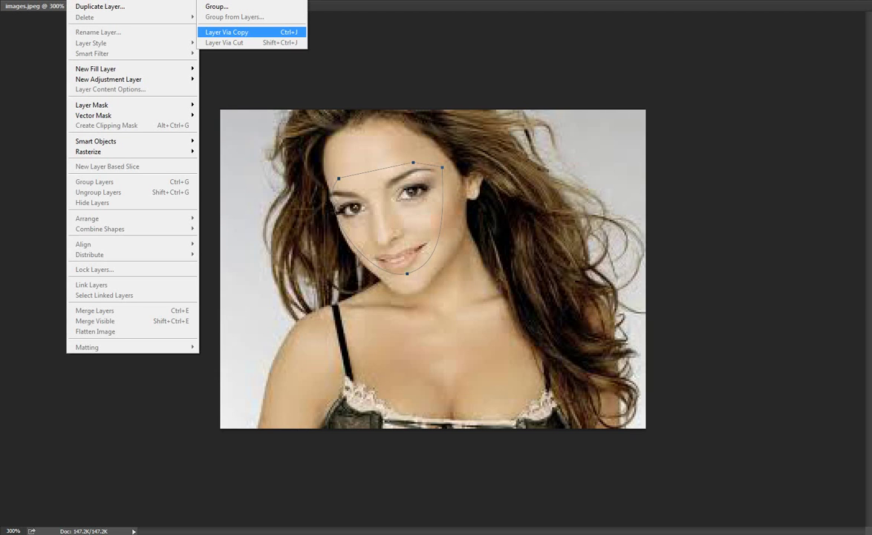
key("Return")
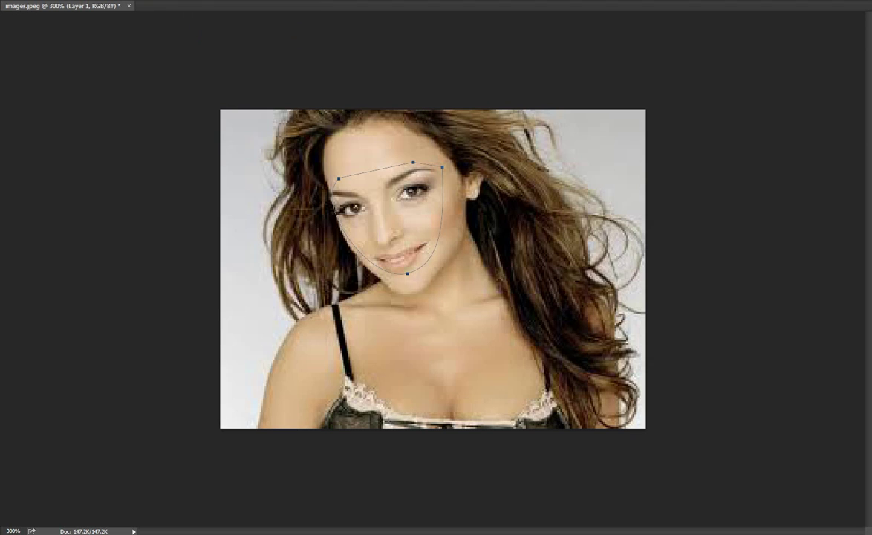
key("alt+bracketleft")
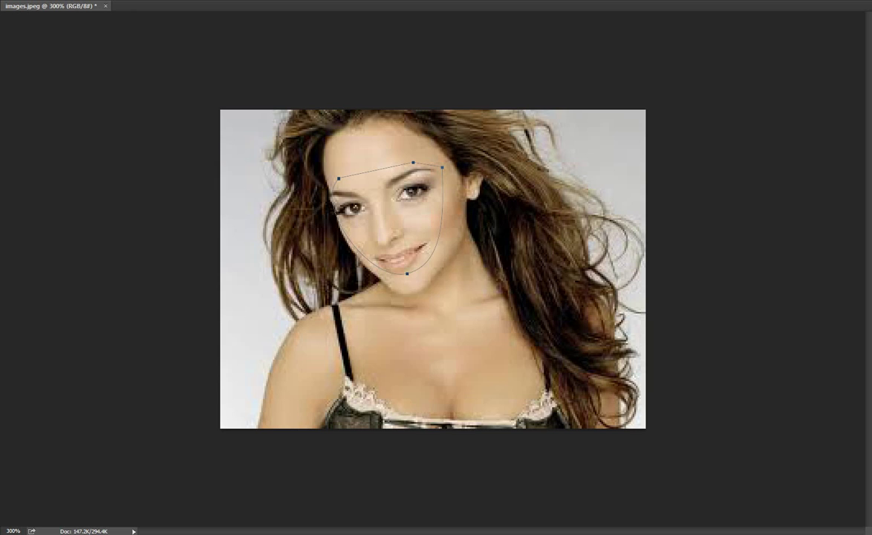
- Convert the path around the facial features into a new anti-aliased selection with a feather radius of 0 pixels
right_click(403, 213)
left_click(446, 260)
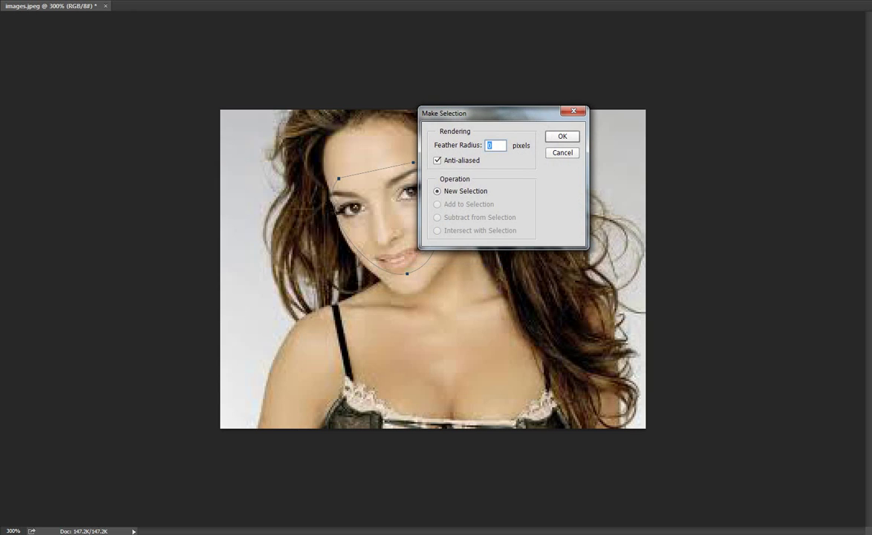
key("Return")
- Put the selected facial features on a new layer of their own
key("alt+y")
key("Left")
key("Right")
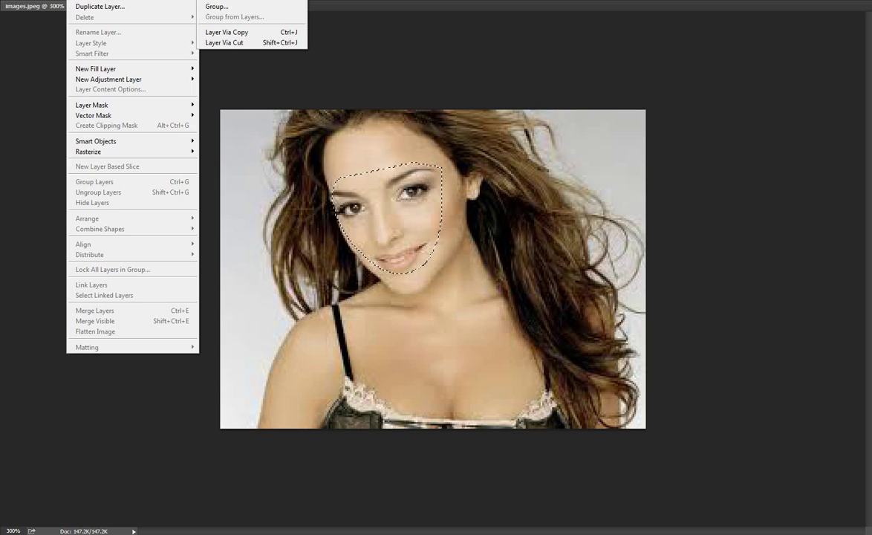
key("Down")
key("Down")
key("Return")
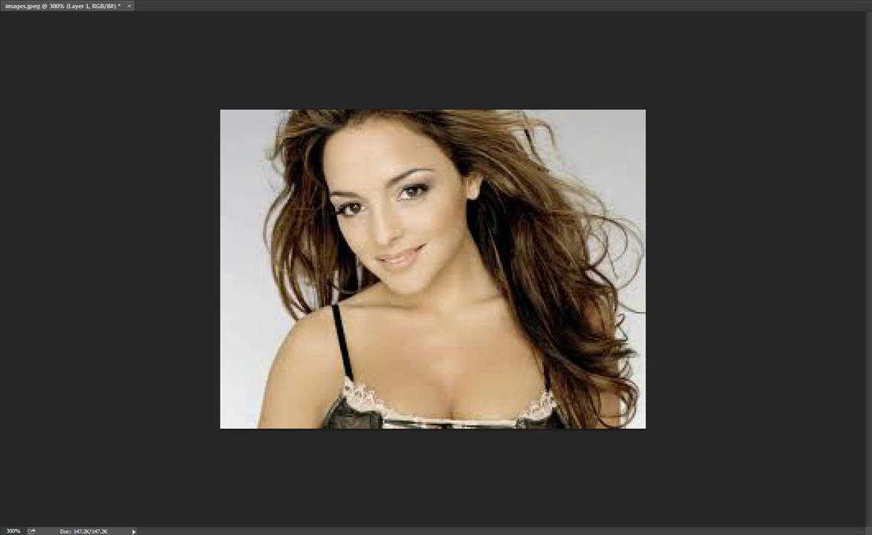
key("alt+[")
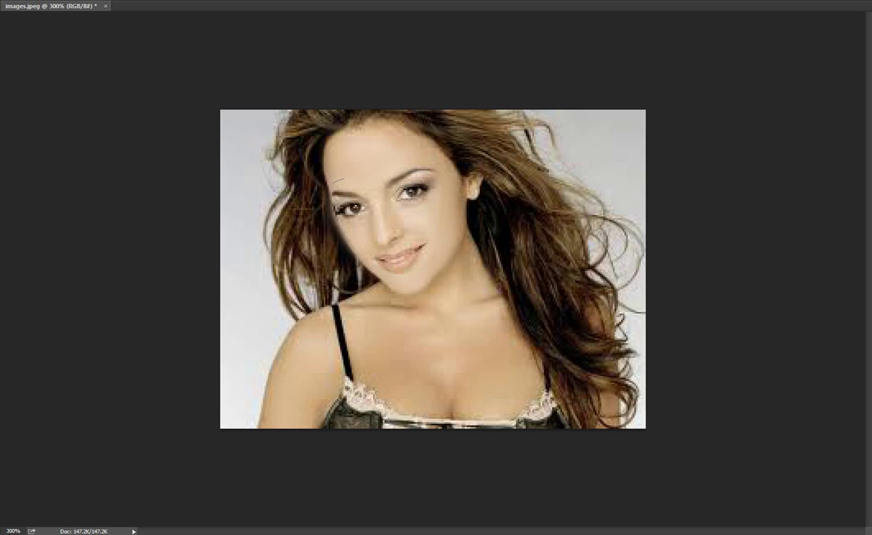
- Trace a closed freehand path around the eyes, nose and mouth and make it a selection with 0 pixels feather
mouse_move(333, 180)
left_mouse_down()
mouse_move(438, 162)
mouse_move(444, 199)
mouse_move(425, 263)
mouse_move(380, 265)
left_mouse_up()
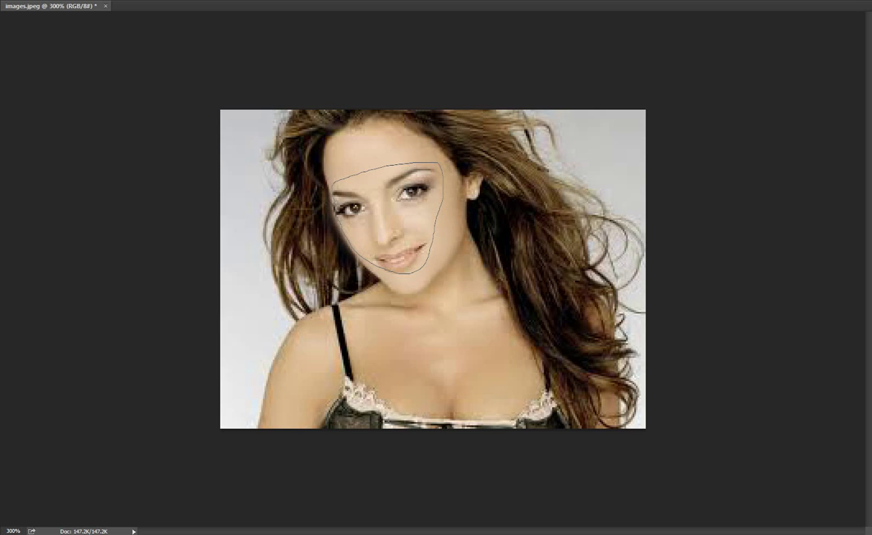
left_click_drag(333, 190, 334, 183)
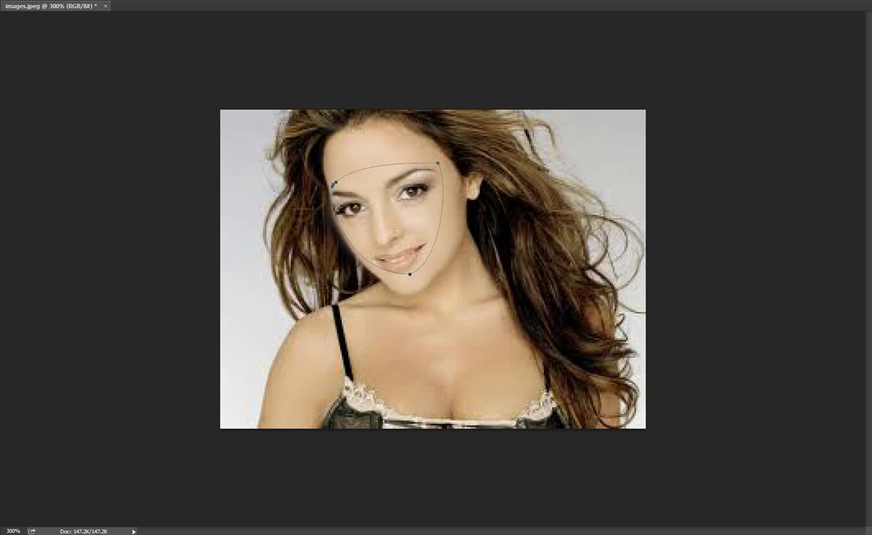
right_click(363, 194)
left_click(401, 236)
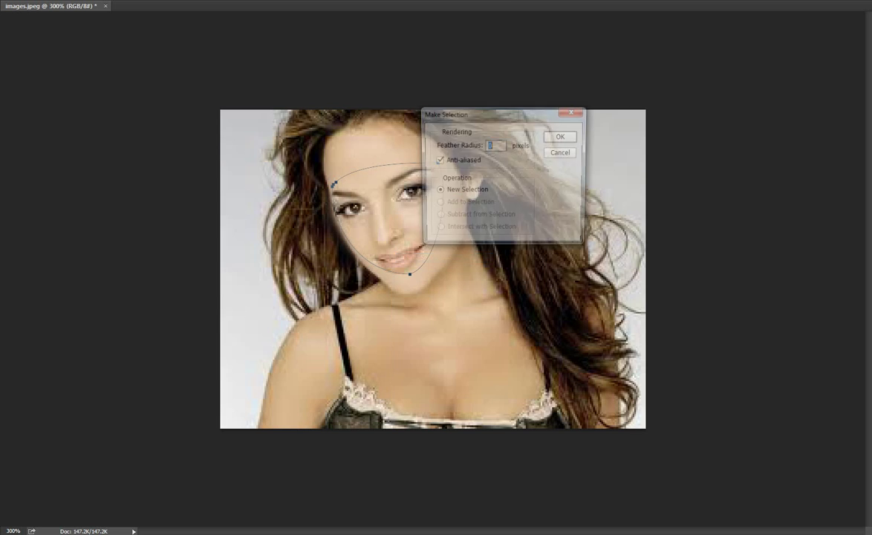
key("Return")
- Copy the selected facial features to a new layer with Layer Via Copy
key("alt+l")
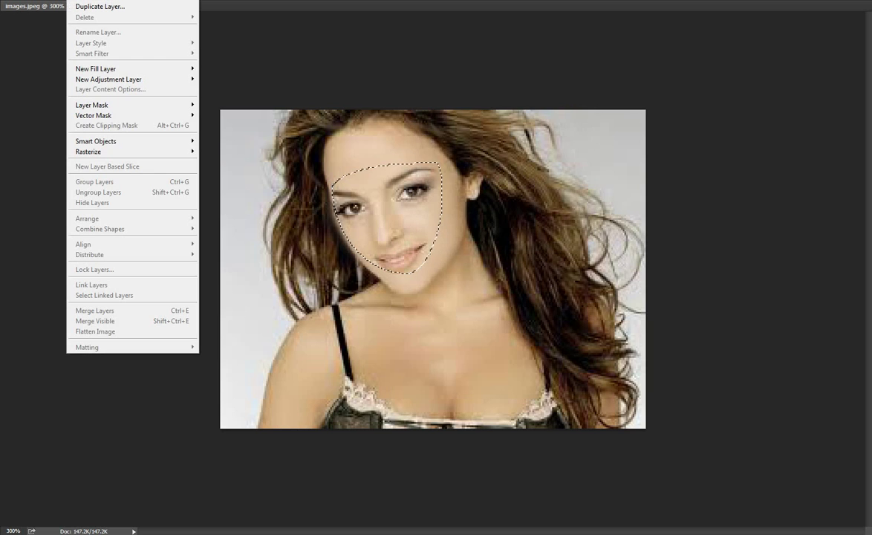
key("Right")
key("Down")
key("Down")
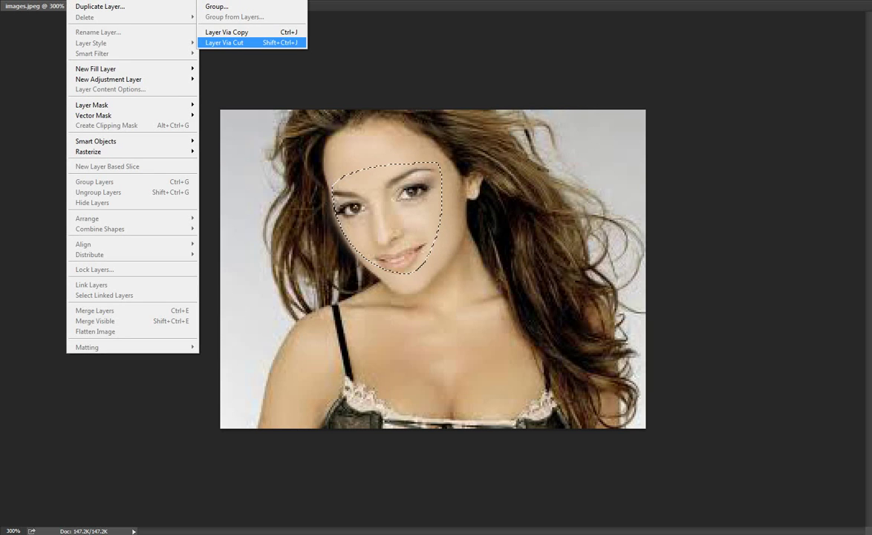
key("Up")
key("Return")
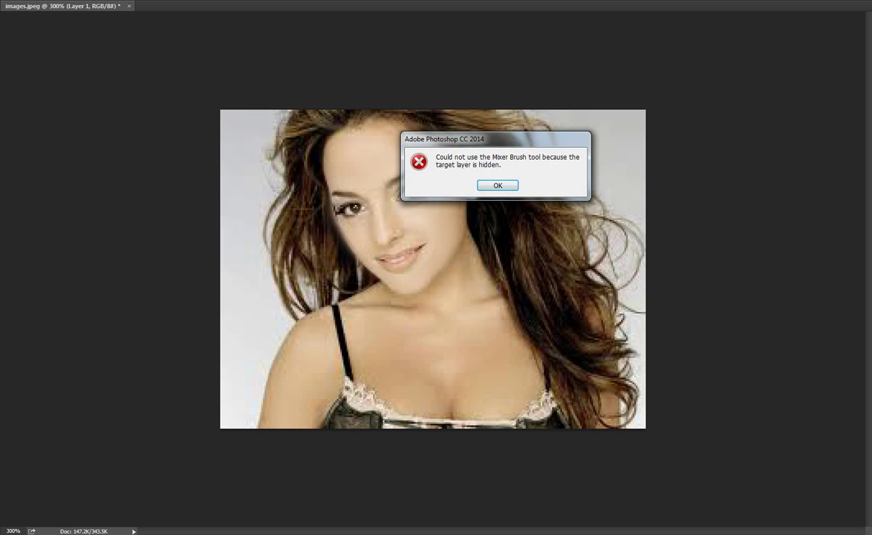
- Paint out the facial features on the Background layer with the Mixer Brush, blending them into the skin
key("Return")
key("alt+[")
mouse_move(340, 196)
left_mouse_down()
mouse_move(353, 211)
mouse_move(341, 195)
left_mouse_up()
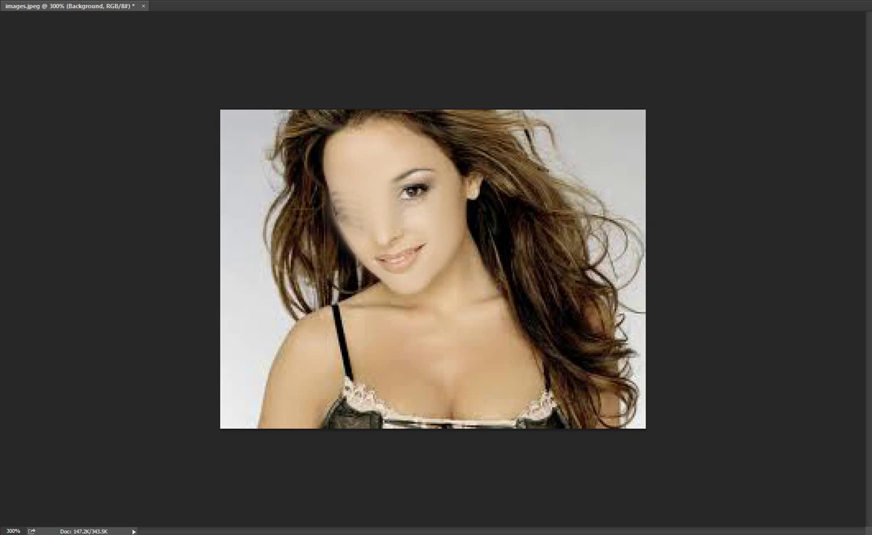
mouse_move(394, 182)
left_mouse_down()
mouse_move(412, 200)
mouse_move(405, 186)
mouse_move(427, 178)
mouse_move(431, 197)
mouse_move(423, 171)
mouse_move(429, 191)
left_mouse_up()
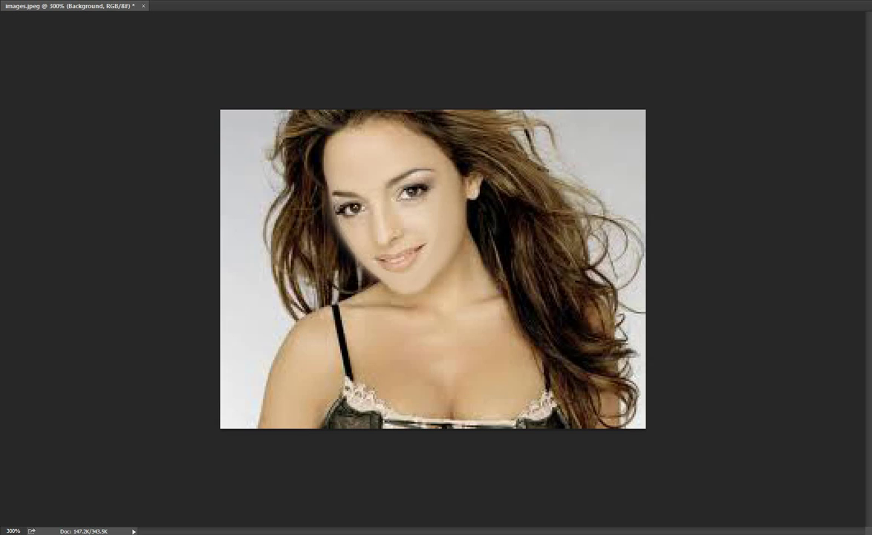
- Rotate the facial-features layer upside down, fitted onto the face, and merge it into the Background layer
key("ctrl+j")
key("ctrl+t")
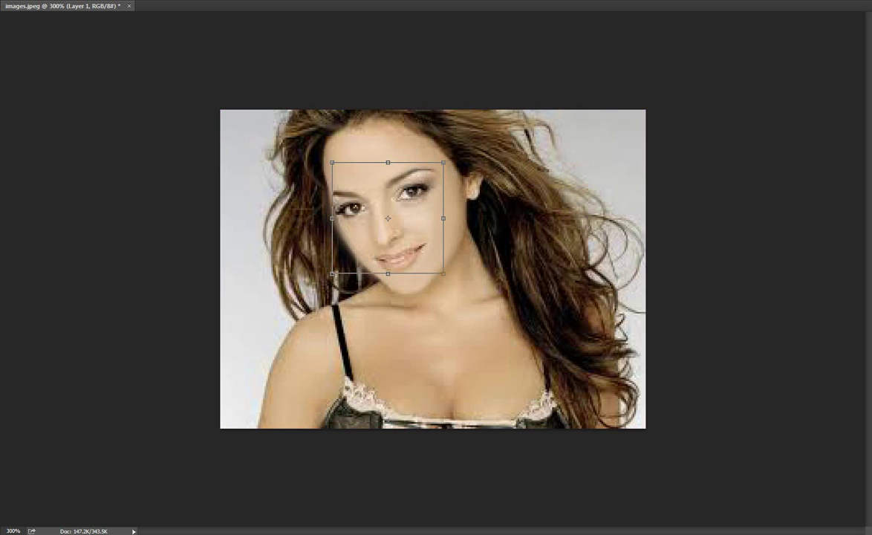
left_click_drag(443, 274, 436, 273)
key("ctrl+z")
left_click_drag(448, 276, 306, 153)
key("v")
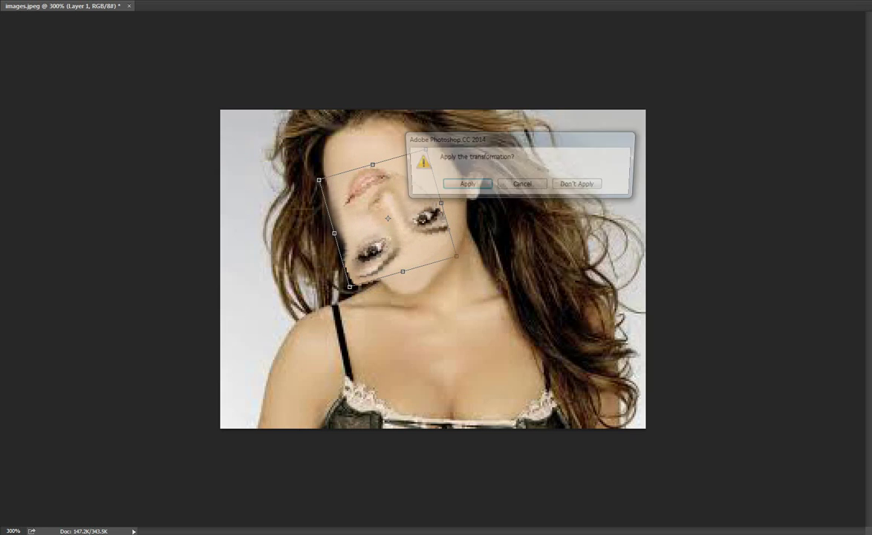
key("Return")
mouse_move(401, 191)
left_mouse_down()
mouse_move(408, 165)
mouse_move(410, 177)
left_mouse_up()
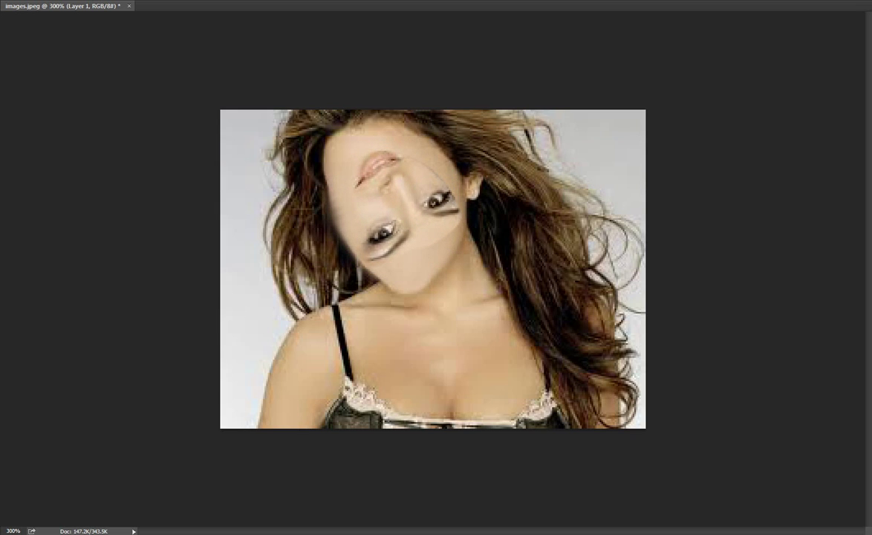
key("ctrl+e")
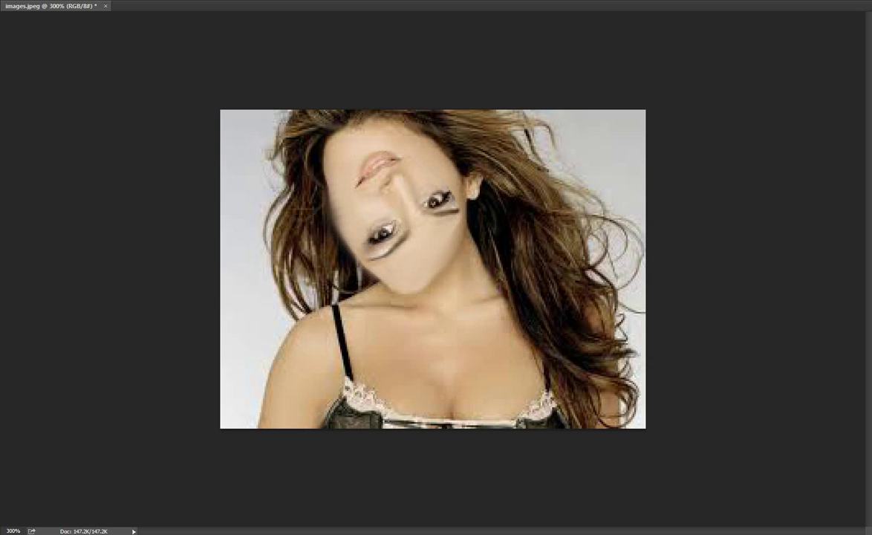
- Retouch around the eye nearest the ear with a 0% hardness brush, reducing its size to 15 px and smaller
right_click(11, 11)
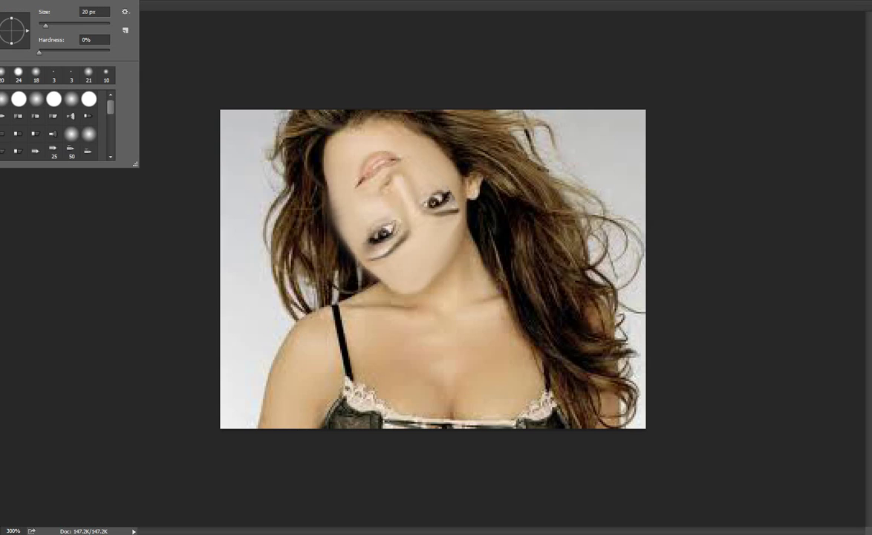
left_click_drag(46, 26, 44, 26)
key("Return")
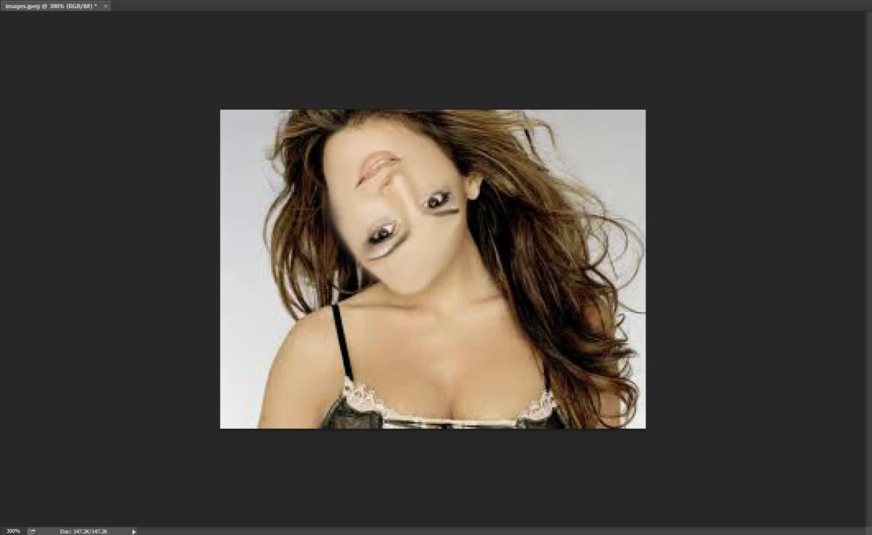
right_click(11, 11)
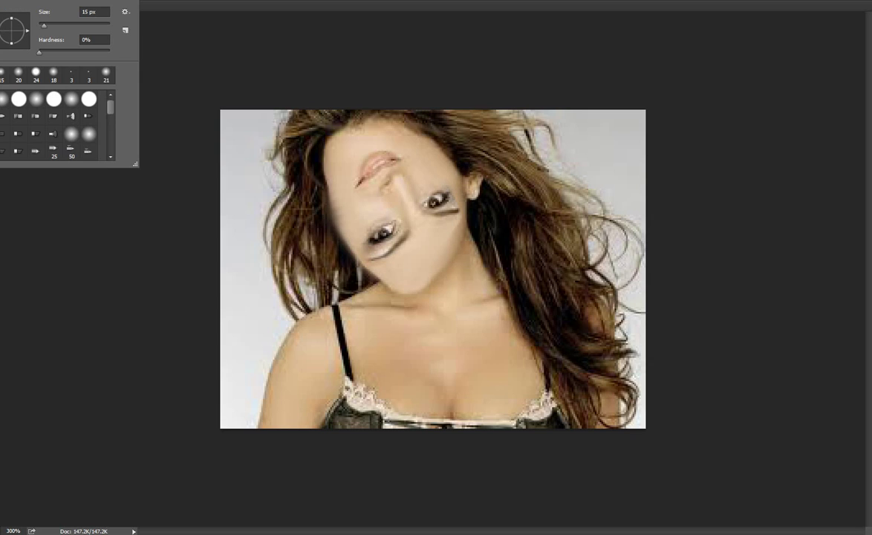
left_click_drag(44, 25, 42, 25)
key("Return")
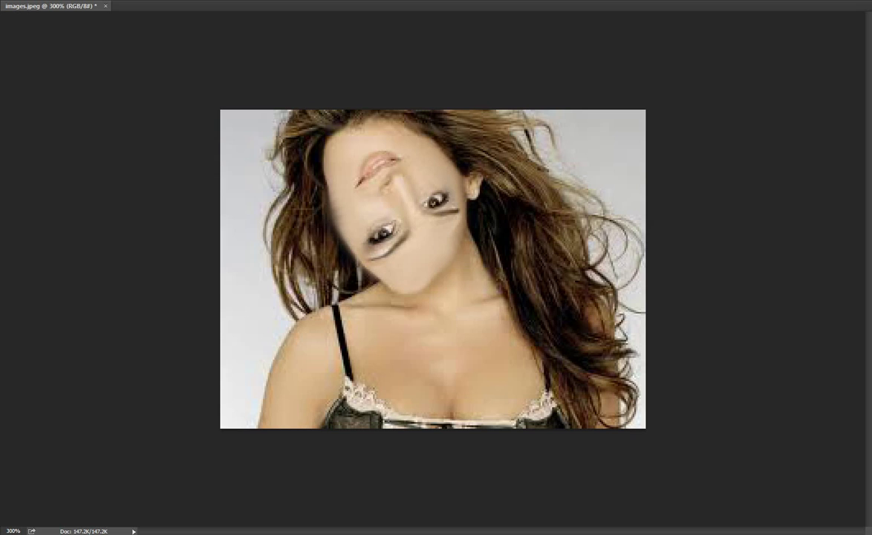
- Paste the red blood drip image as a new layer and remove its white background with the Magic Eraser
key("ctrl+v")
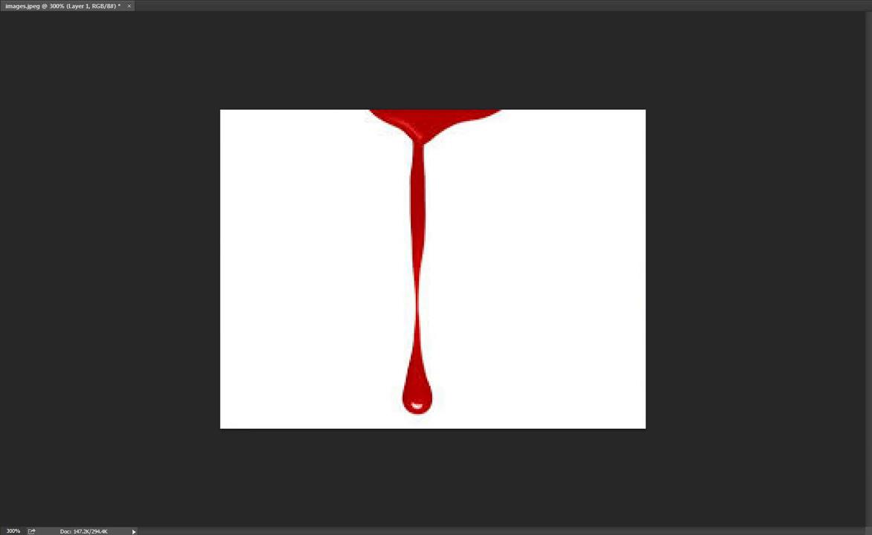
right_click(0, 161)
left_click(29, 165)
left_click(299, 235)
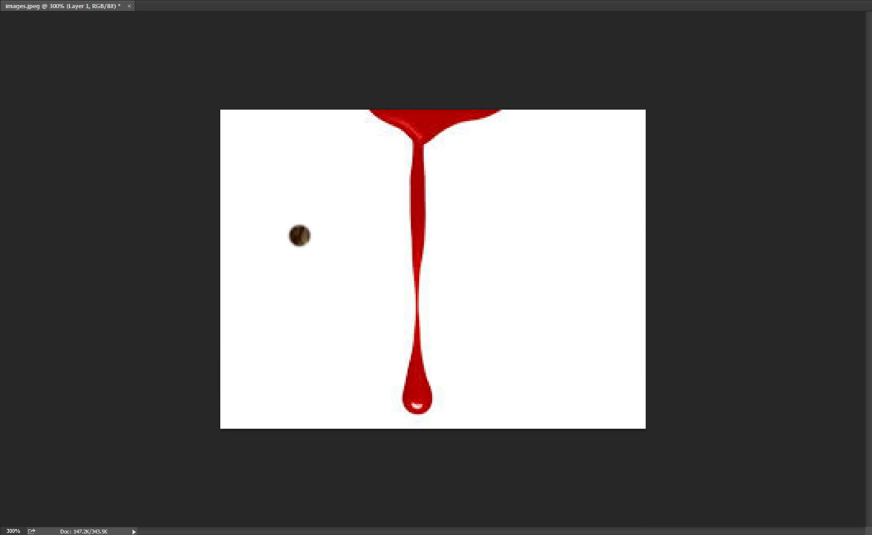
right_click(1, 165)
left_click(45, 186)
left_click(303, 210)
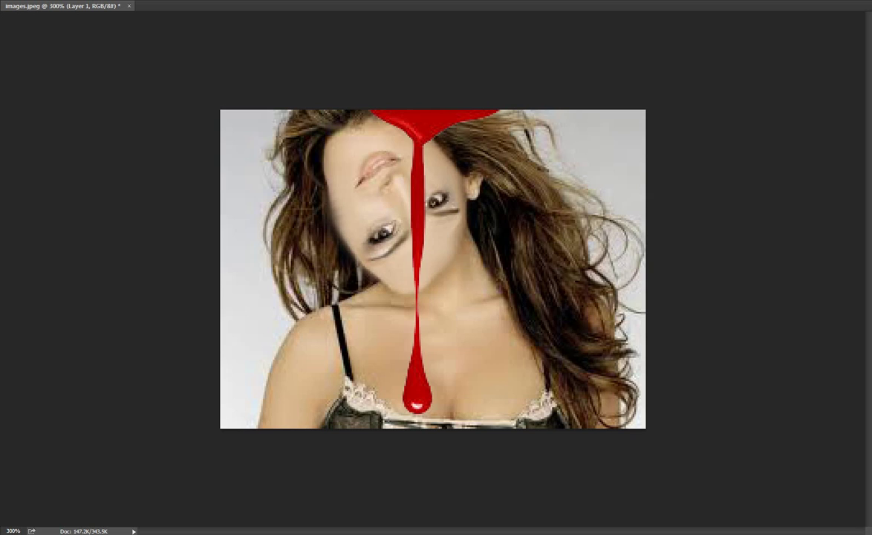
- Scale the blood drip layer down to about a third and place it below the eye farther from the ear
key("ctrl+t")
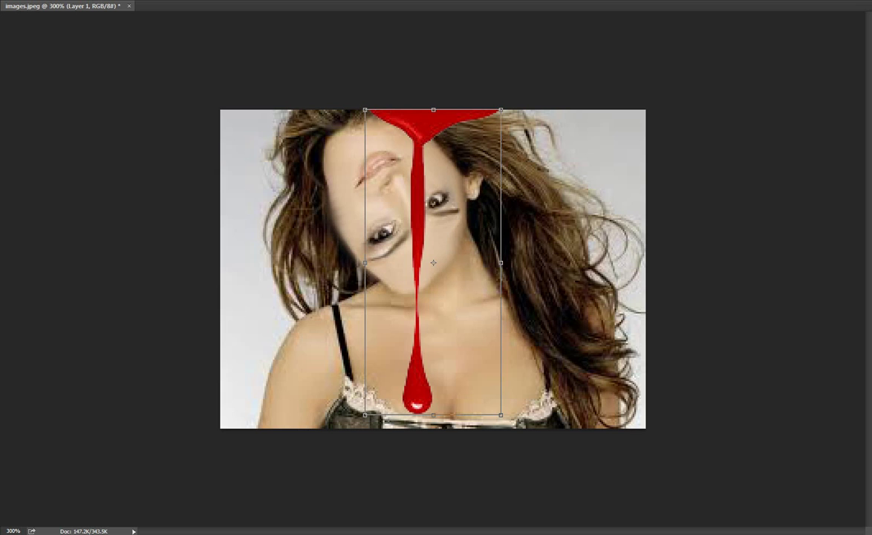
left_click_drag(537, 446, 511, 401)
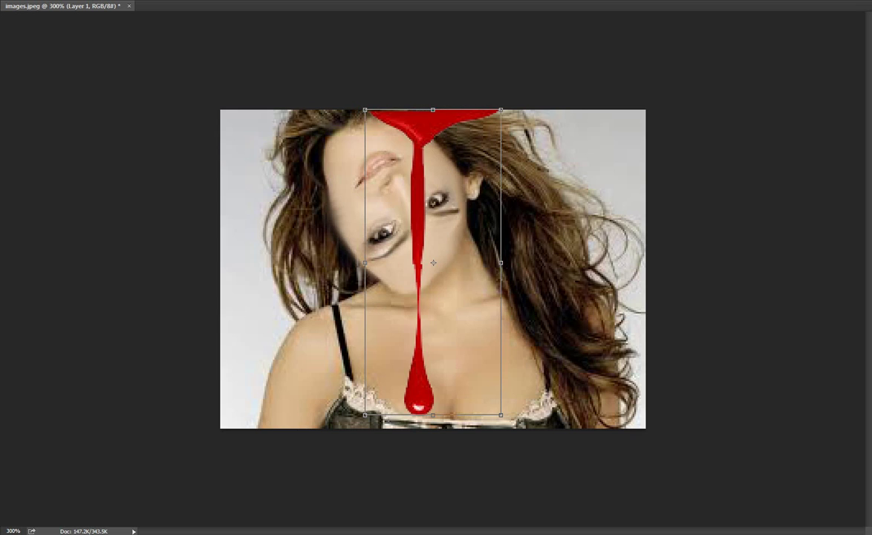
left_click_drag(500, 109, 406, 323)
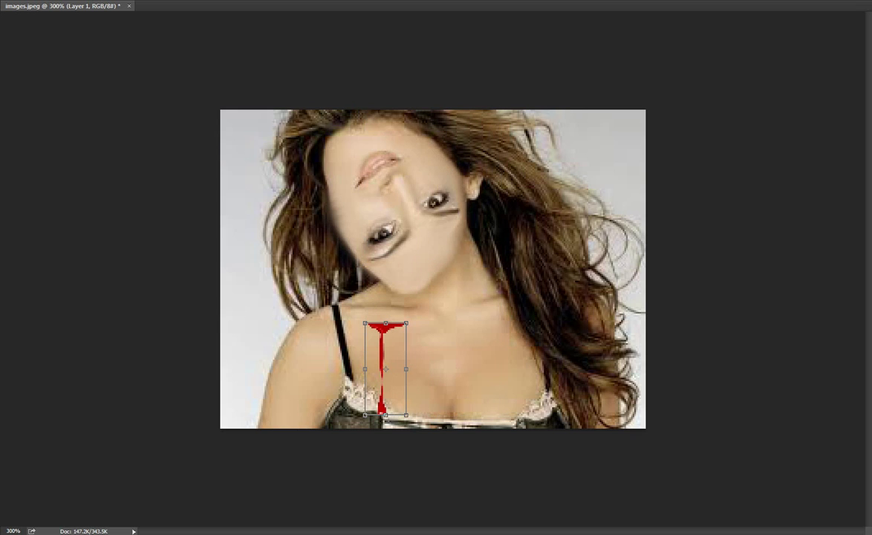
key("v")
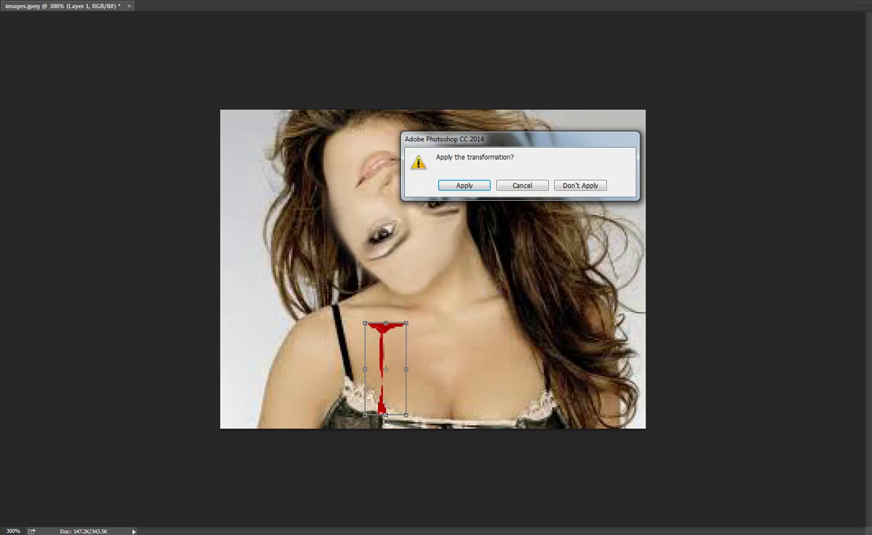
key("Return")
left_click_drag(389, 309, 383, 230)
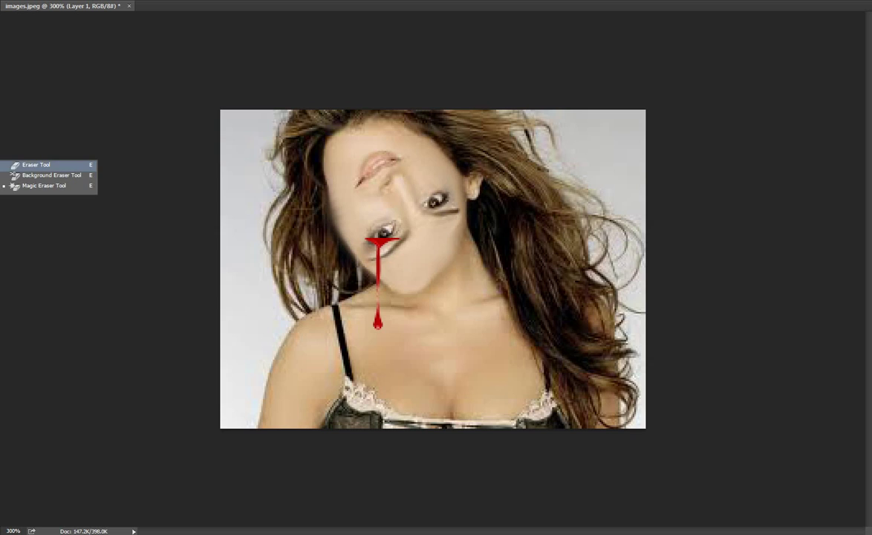
- Erase the protruding end of the drip's wide top with the Eraser and shift the drip slightly toward the outer eye corner
left_click(35, 164)
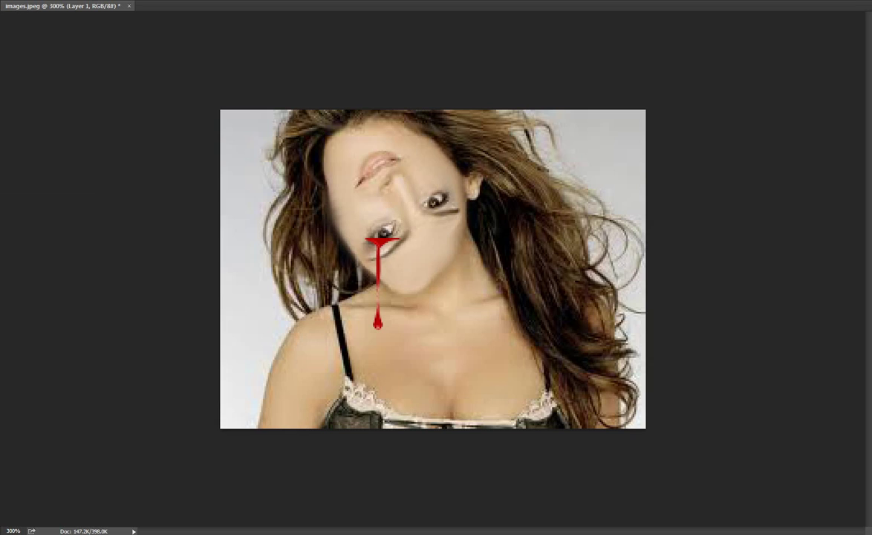
left_click_drag(398, 238, 393, 239)
mouse_move(381, 209)
left_mouse_down()
mouse_move(385, 200)
mouse_move(373, 241)
mouse_move(377, 212)
left_mouse_up()
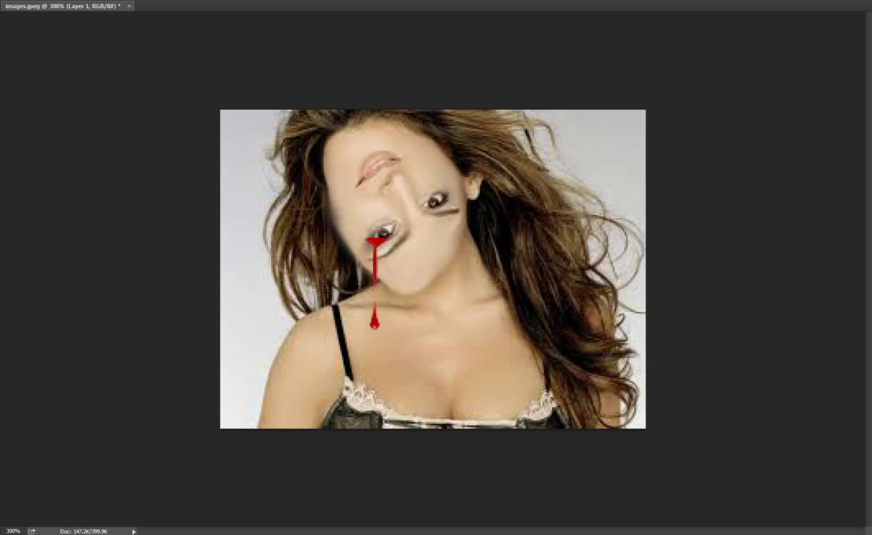
- Lower the blood drip layer's opacity to 70% and align the drip with the eye's edge
key("9")
key("8")
key("7")
left_click_drag(380, 234, 382, 237)
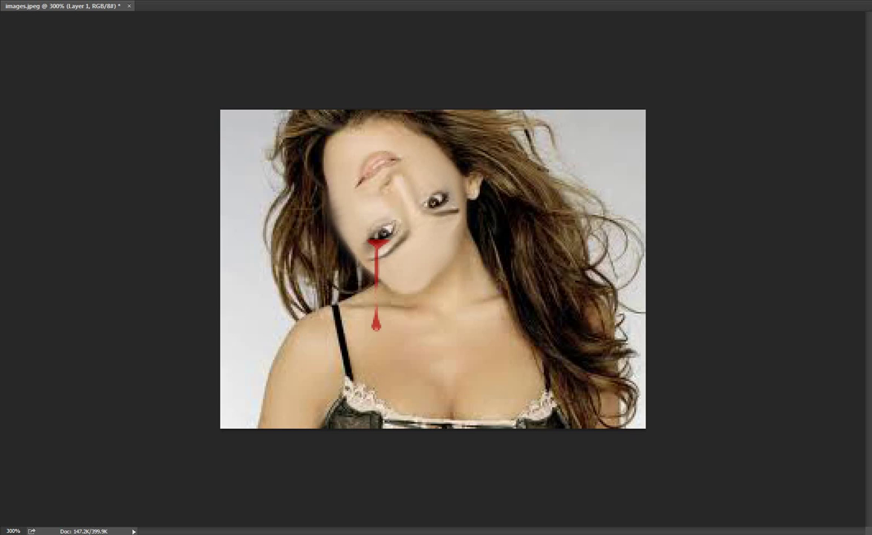
- Duplicate the blood drip layer as "Layer 1 copy" and position the copy below the other eye
key("ctrl+alt+j")
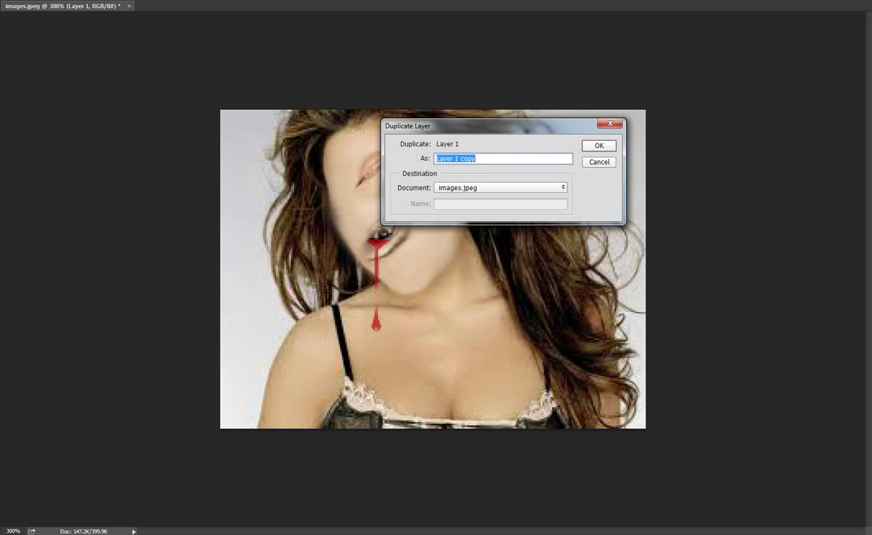
key("Return")
left_click_drag(384, 209, 439, 181)
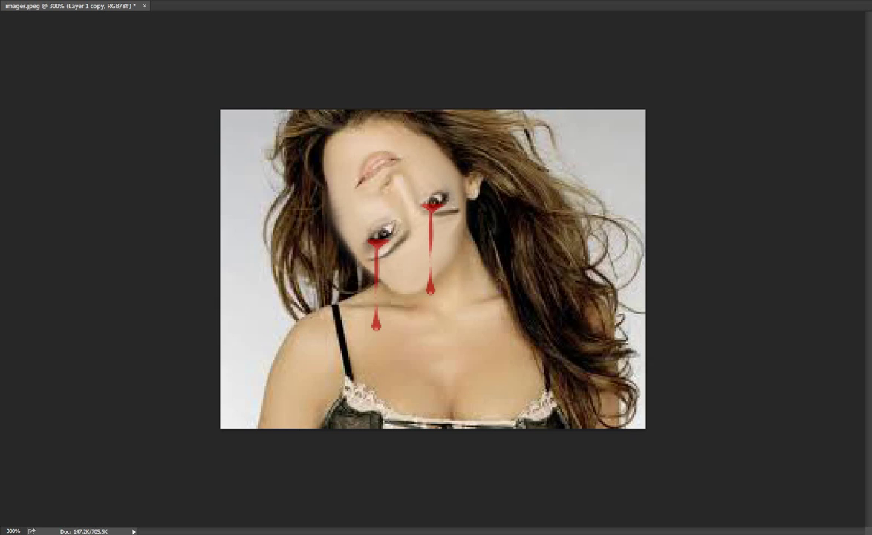
- Paint both eyes over with soft dark red and merge the drip layers into the Background
left_click_drag(379, 237, 382, 211)
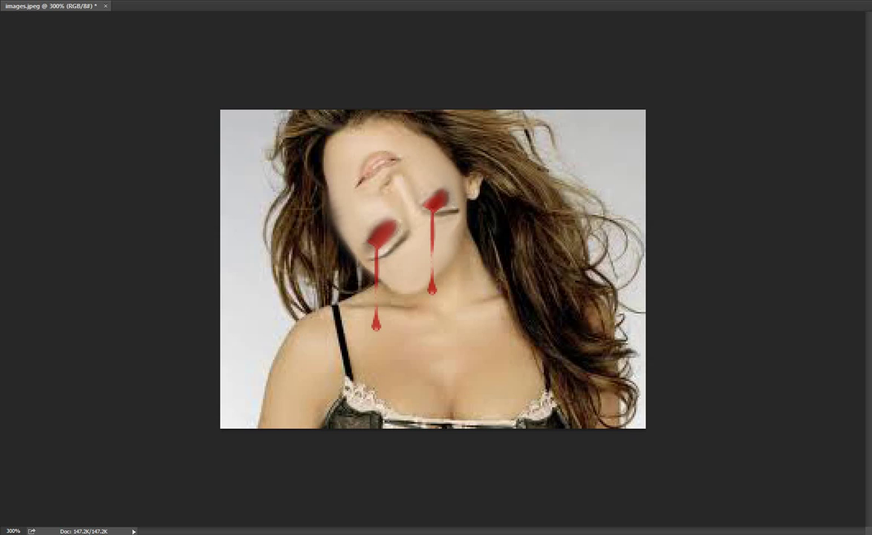
- Trace a closed path around the mouth and make it an anti-aliased new selection with 0 pixels feather
mouse_move(352, 174)
left_mouse_down()
mouse_move(358, 152)
mouse_move(381, 137)
mouse_move(410, 152)
mouse_move(350, 174)
left_mouse_up()
right_click(375, 158)
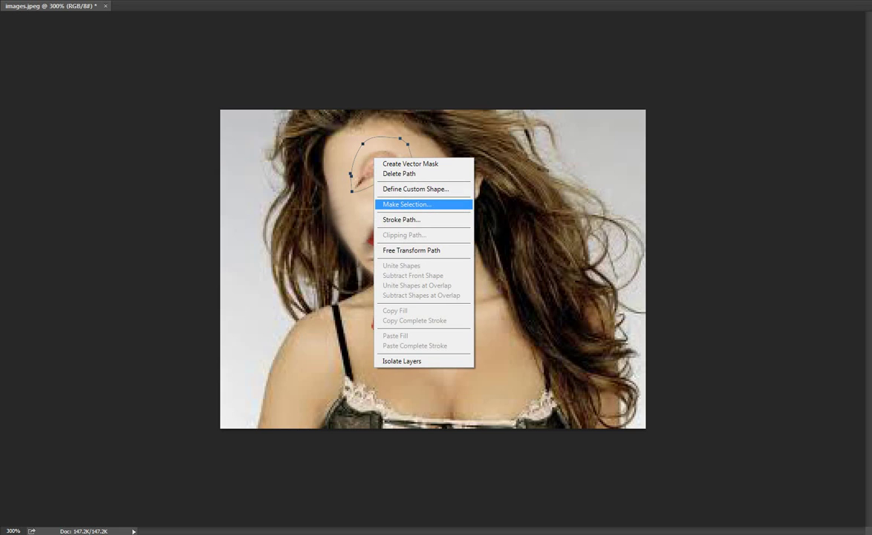
left_click(406, 204)
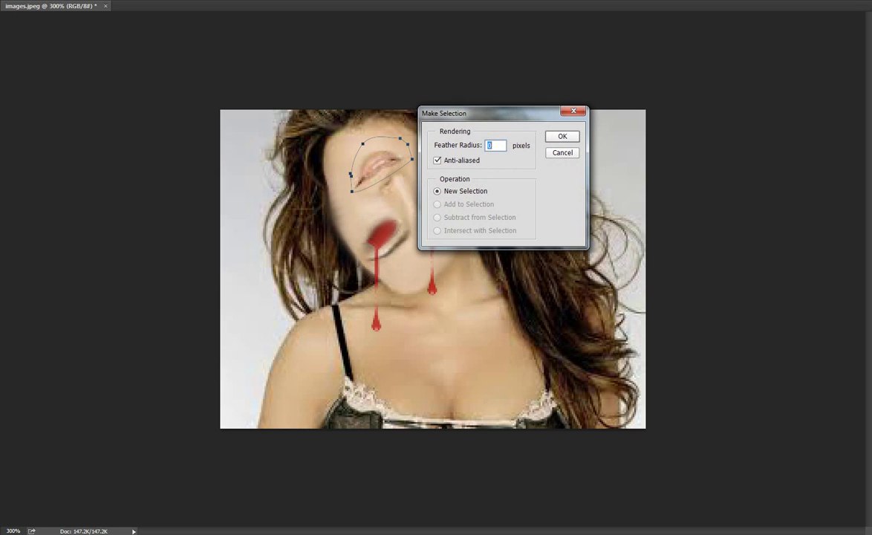
key("Return")
- Copy the selected mouth to a new layer with Layer Via Copy
key("alt+l")
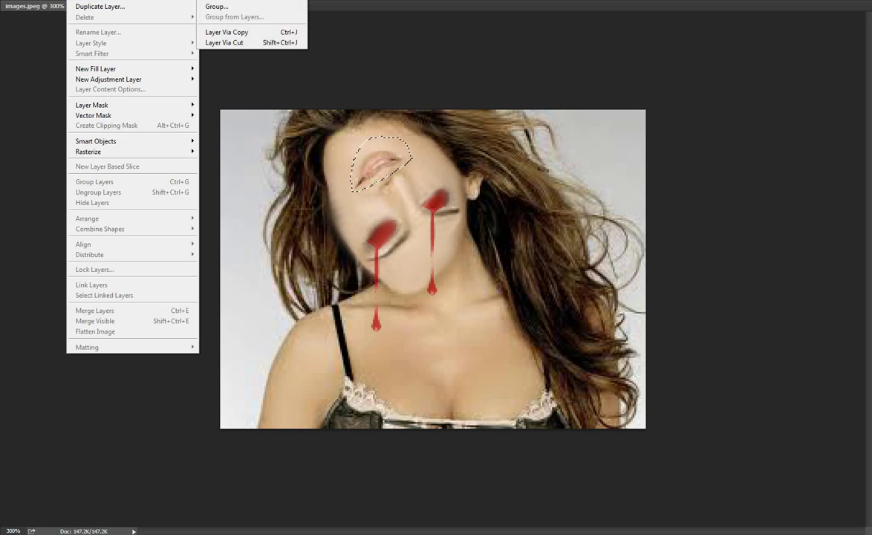
mouse_move(205, 0)
key("alt+l")
key("Right")
key("alt+h")
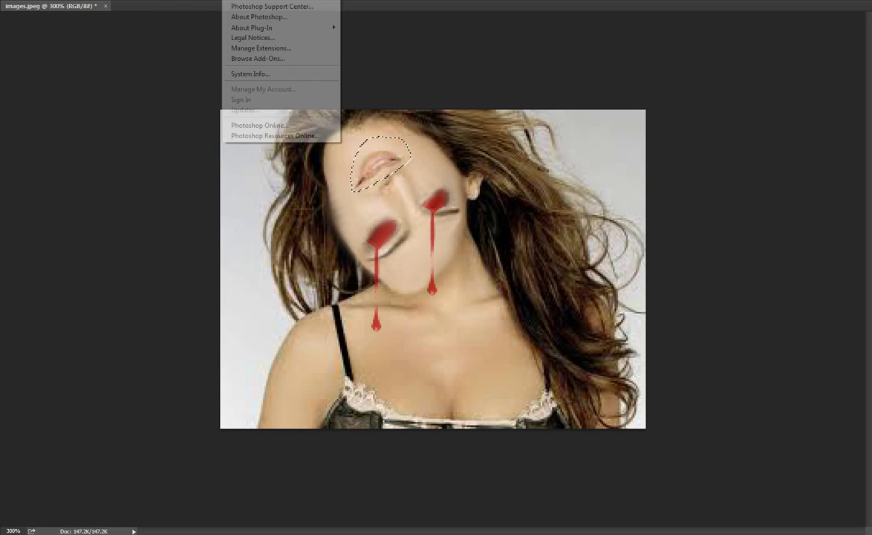
key("alt+l")
key("Right")
key("Down")
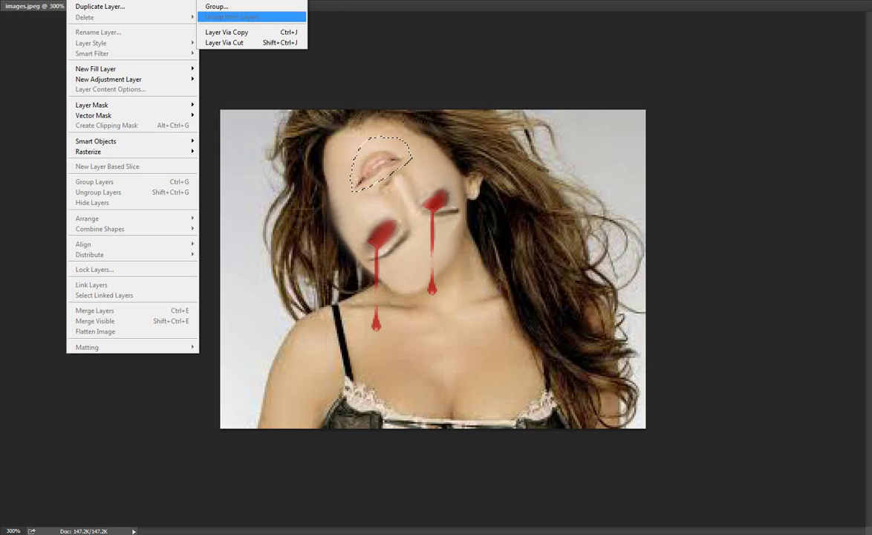
key("Down")
key("Return")
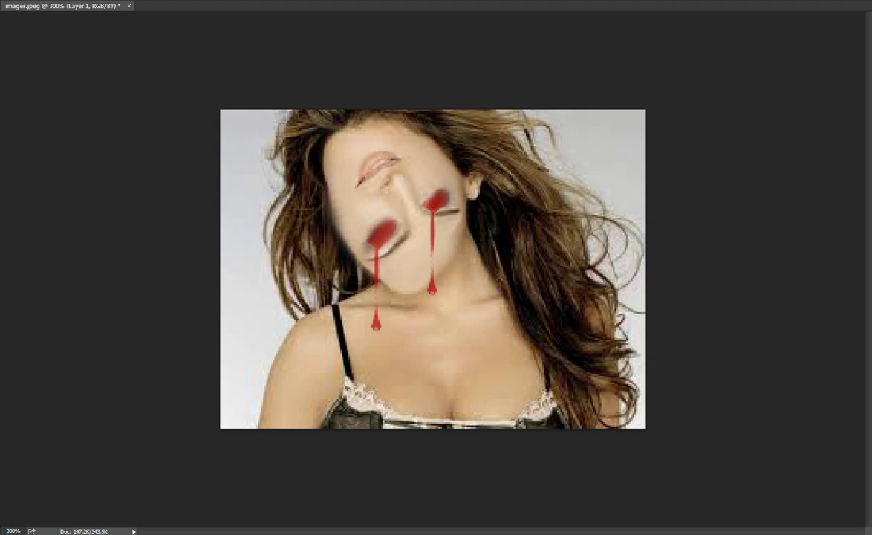
- Paint out the mouth on the Background layer with a slightly enlarged soft brush, blending it into the skin
key("alt+[")
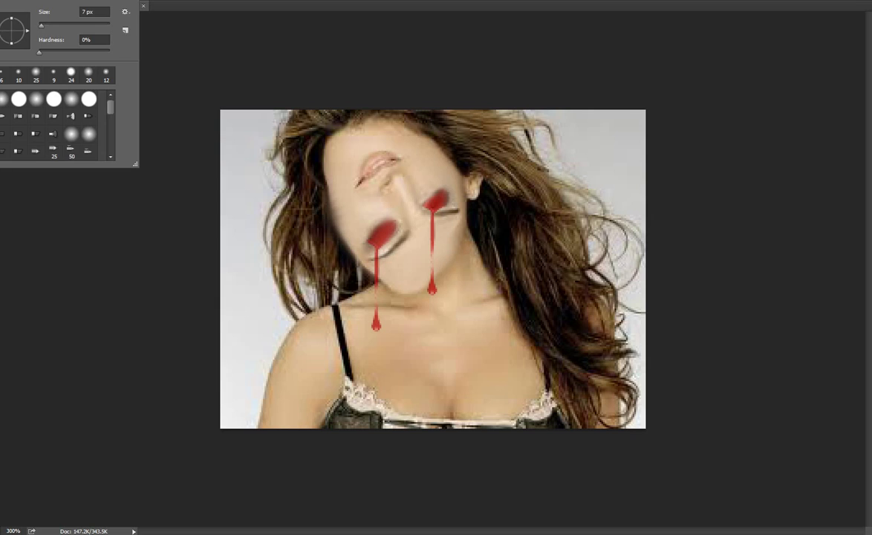
left_click_drag(41, 25, 43, 25)
key("Return")
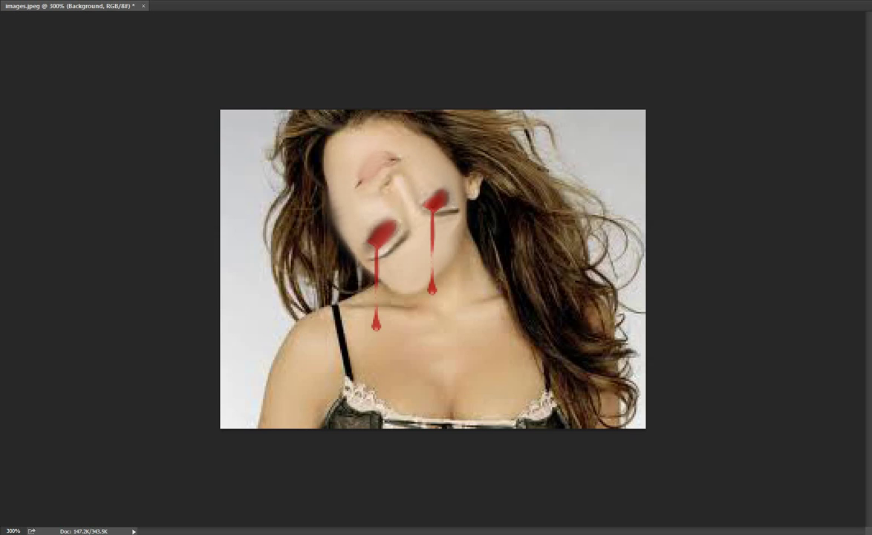
key("ctrl+v")
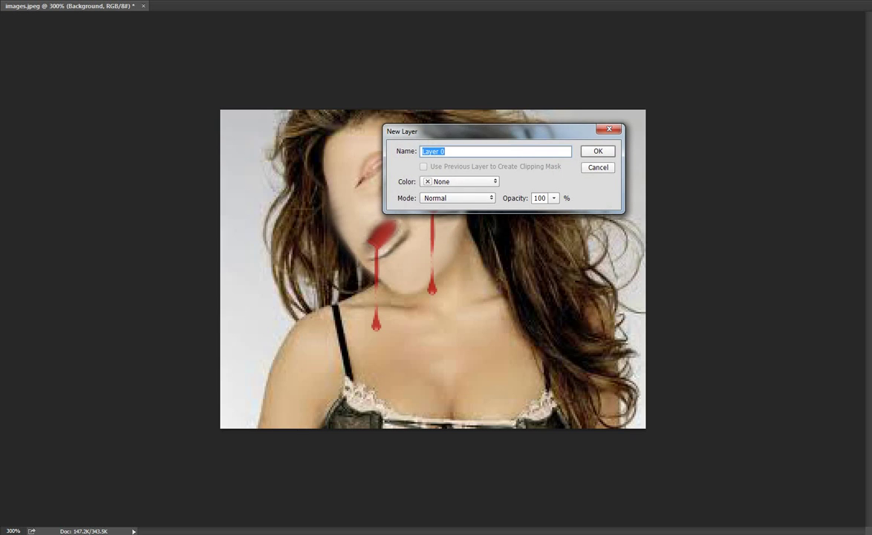
key("Escape")
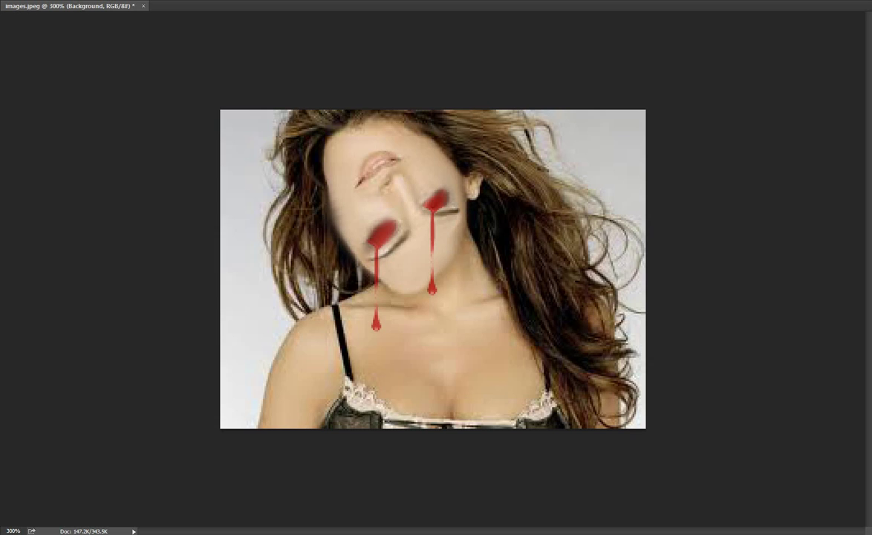
mouse_move(365, 160)
left_mouse_down()
mouse_move(360, 180)
mouse_move(369, 162)
mouse_move(364, 172)
mouse_move(340, 165)
mouse_move(365, 178)
left_mouse_up()
left_click(358, 184)
left_click(390, 164)
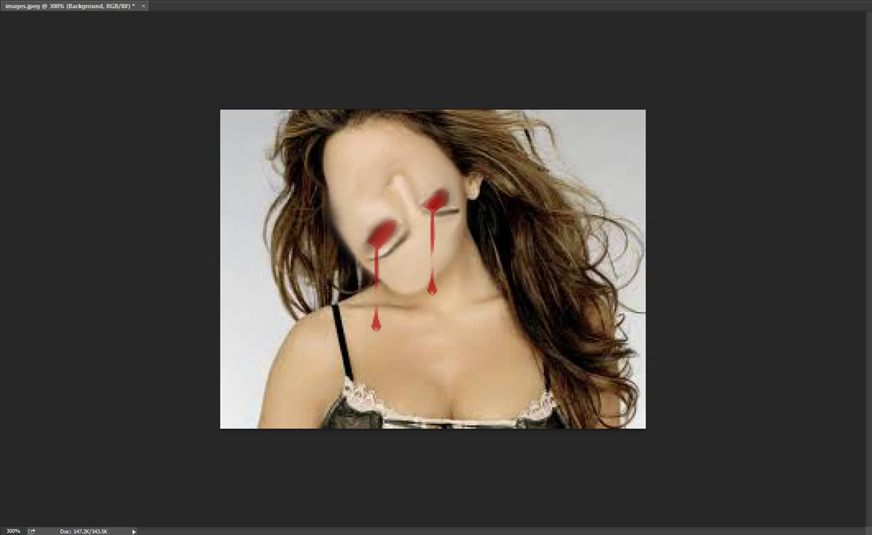
- Undo the brush strokes that smeared the nose and reselect the copied mouth layer
key("ctrl+alt+z")
key("ctrl+alt+z")
key("ctrl+alt+z")
key("ctrl+alt+z")
key("ctrl+alt+z")
key("ctrl+alt+z")
key("ctrl+j")
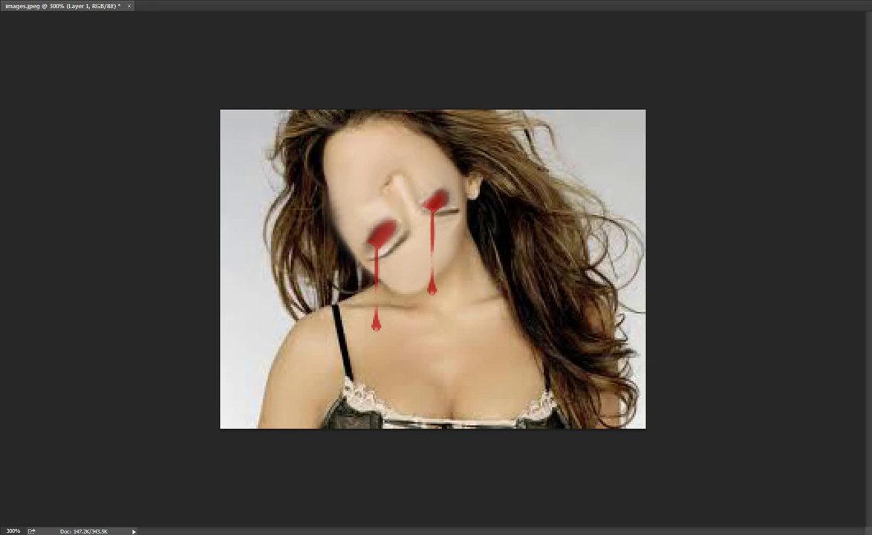
key("ctrl+alt+z")
key("ctrl+alt+z")
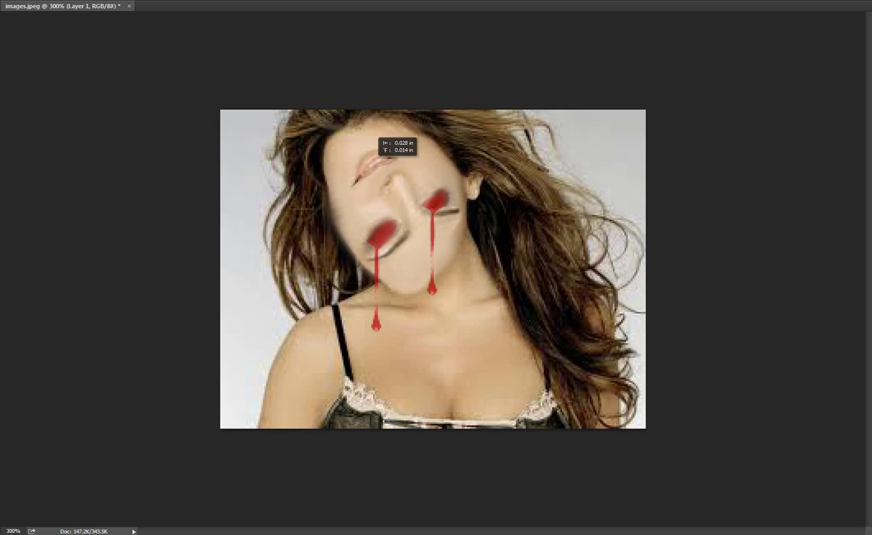
- Rotate the mouth layer about 180 degrees, placed on the forehead above the nose, and merge it into the Background
key("ctrl+t")
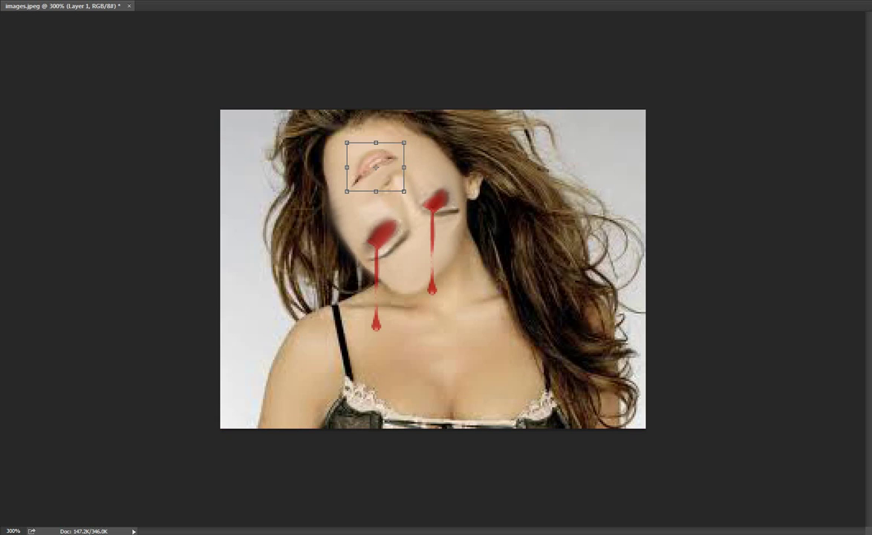
left_click_drag(412, 202, 257, 69)
left_click_drag(375, 149, 369, 137)
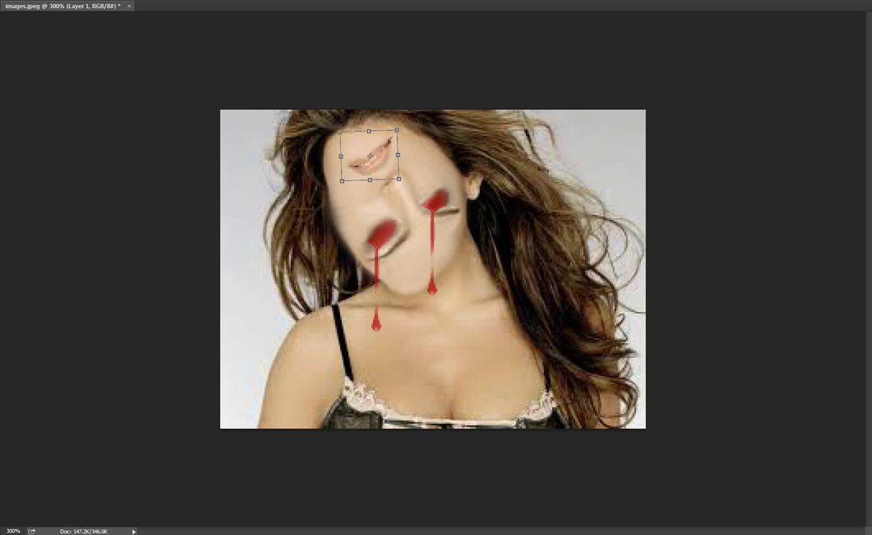
key("v")
key("Return")
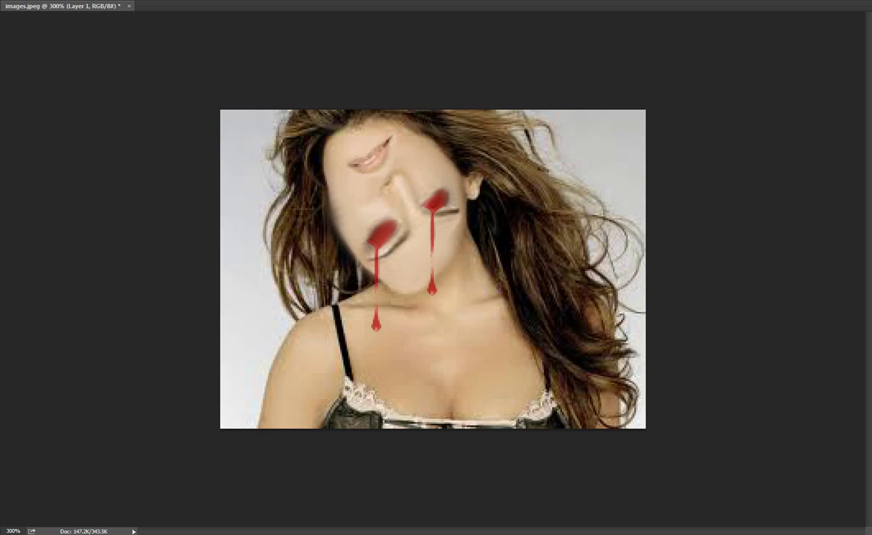
left_click_drag(375, 152, 375, 152)
key("ctrl+e")
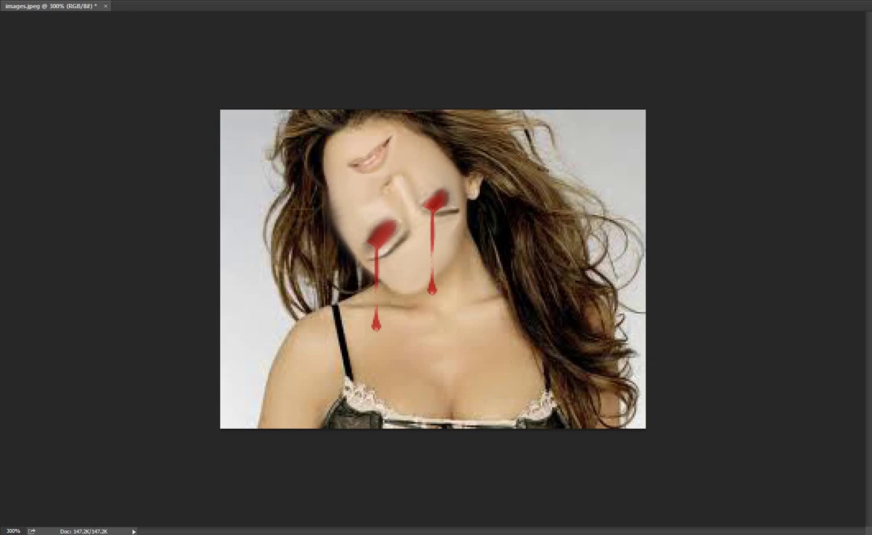
- Paste a pair of brown eyes on new layers over the chest, just above the lace neckline
key("ctrl+v")
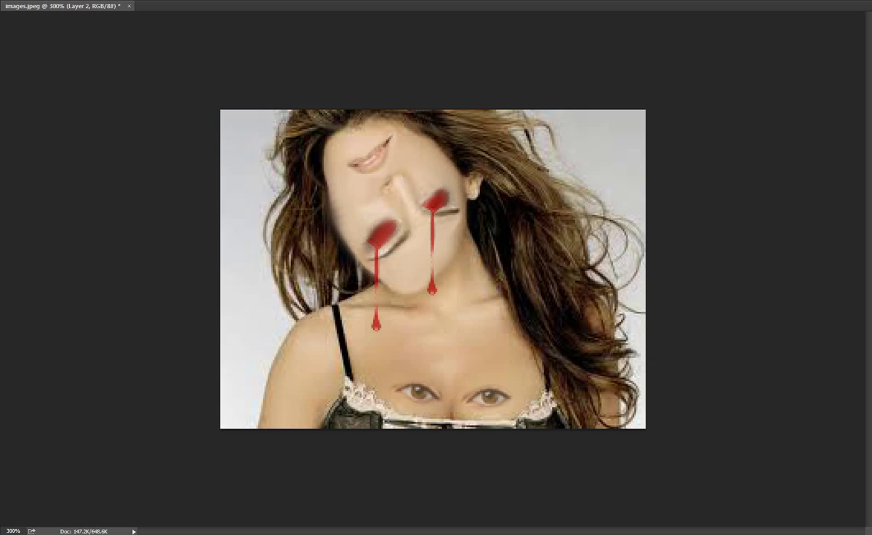